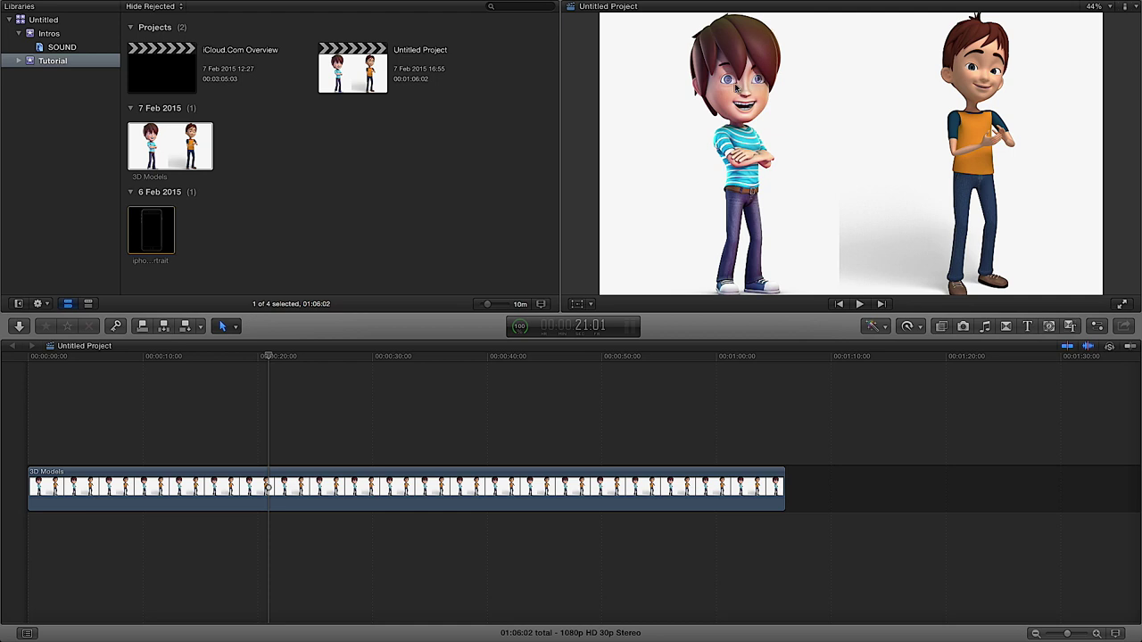
Step: Select the 3D Models clip and scrub the playhead to about 23 seconds
left_click(978, 74)
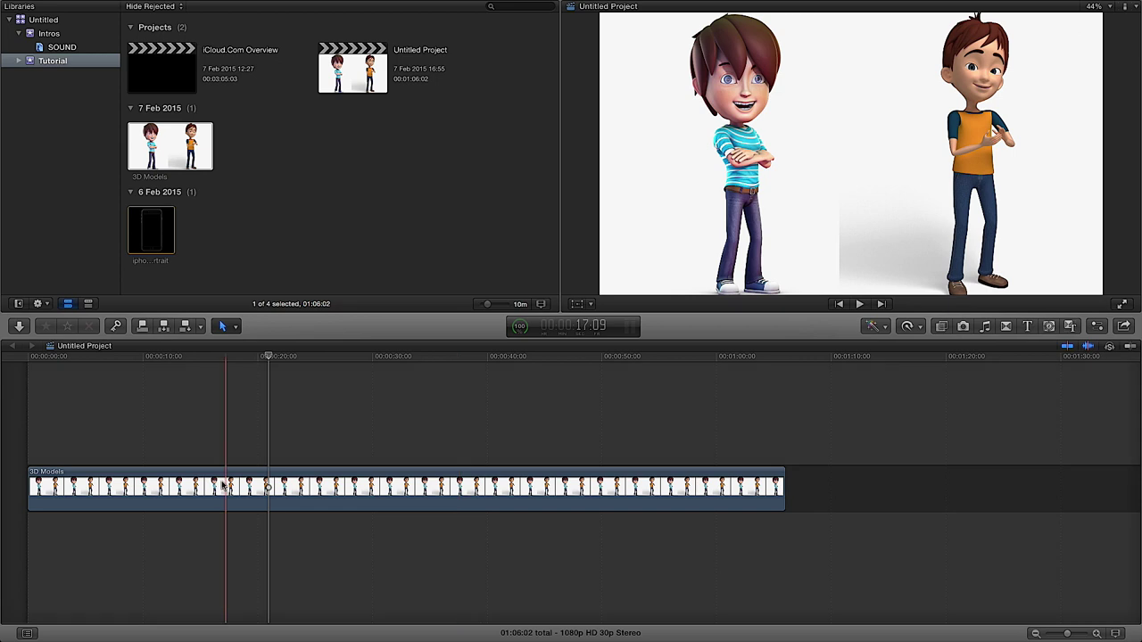
left_click(218, 486)
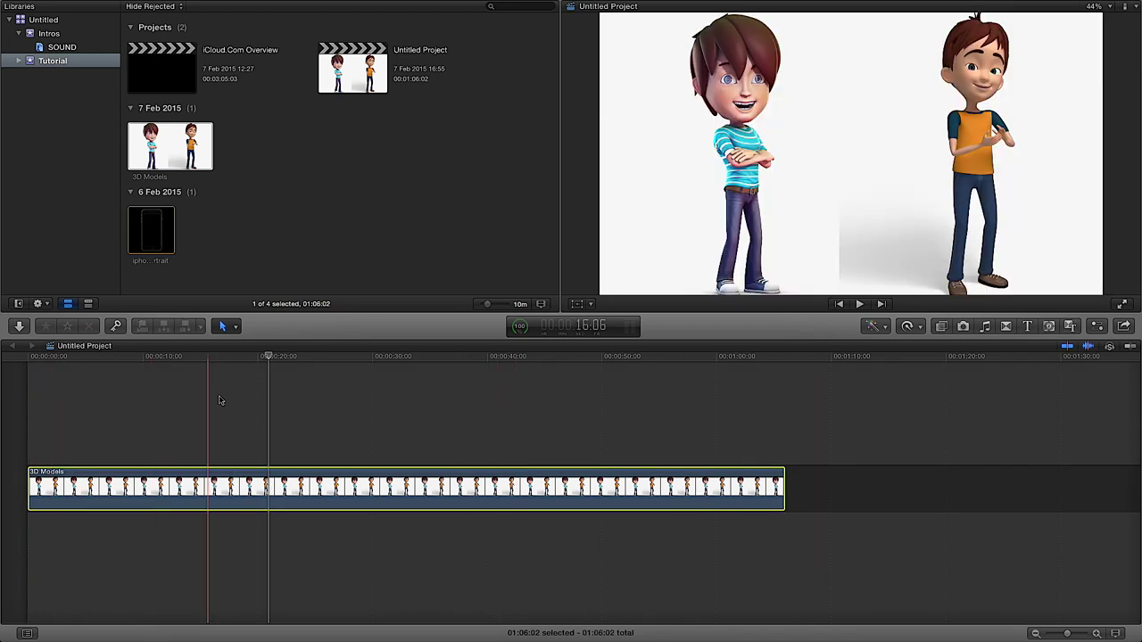
left_click_drag(270, 358, 411, 428)
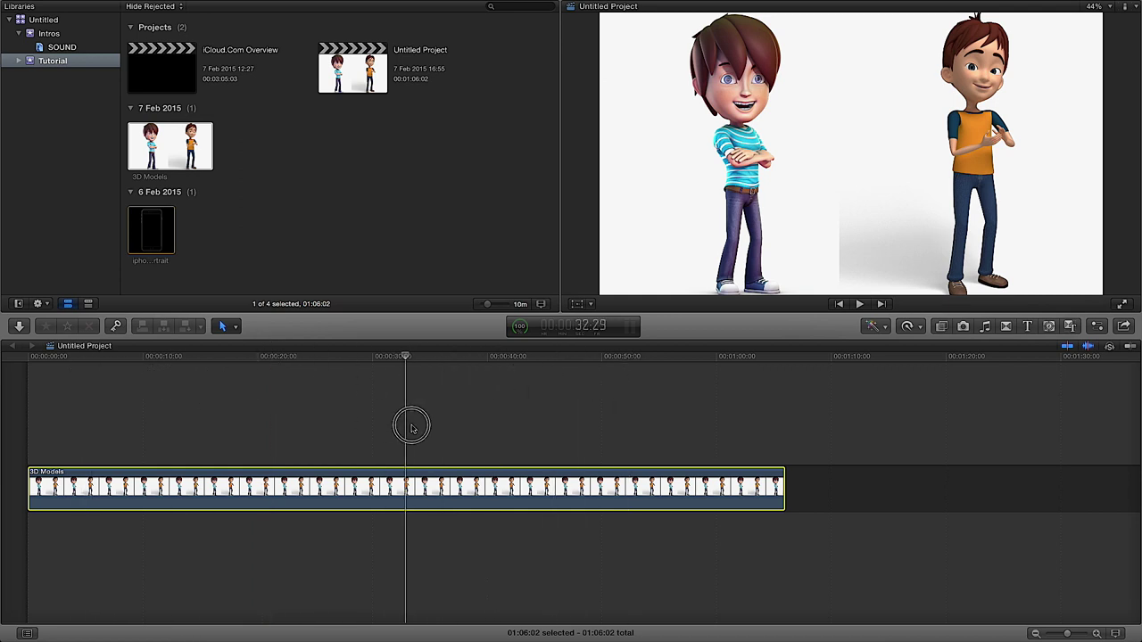
left_click(411, 357)
left_click_drag(412, 357, 314, 370)
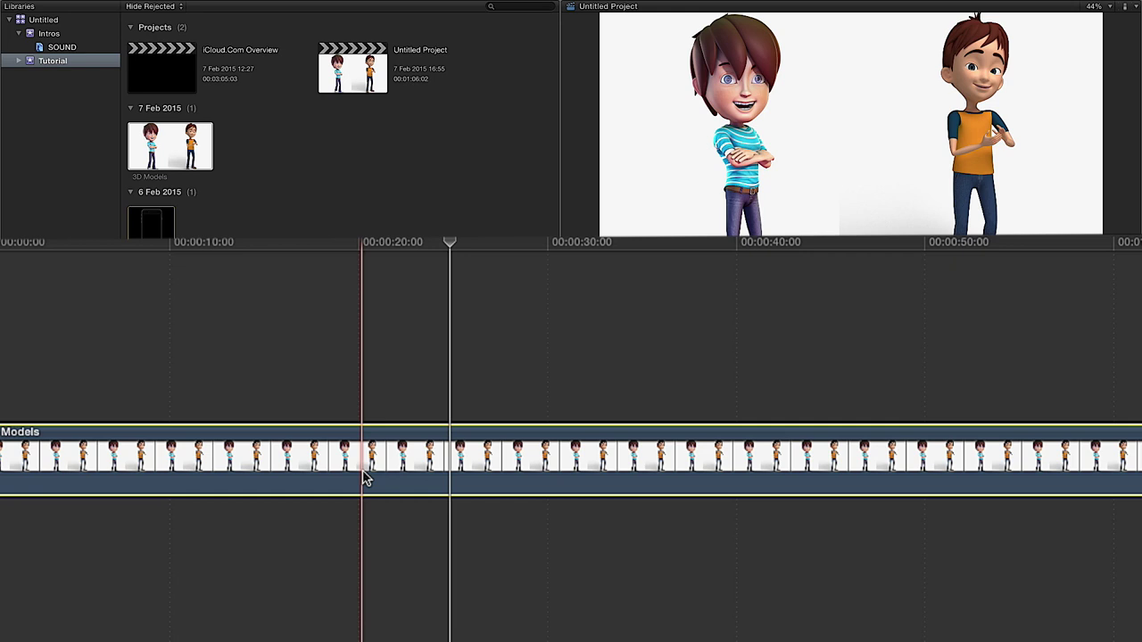
Step: Trial-split and lift the clip, undo both edits, then Option-drag a full duplicate above it
key("super+b")
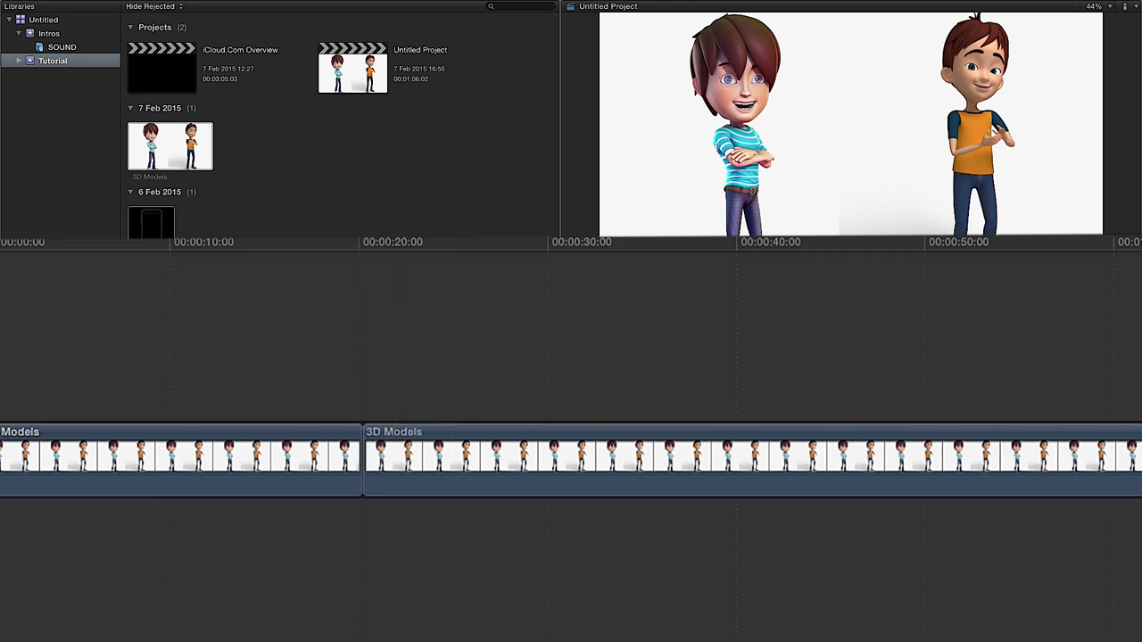
left_click_drag(910, 474, 481, 353)
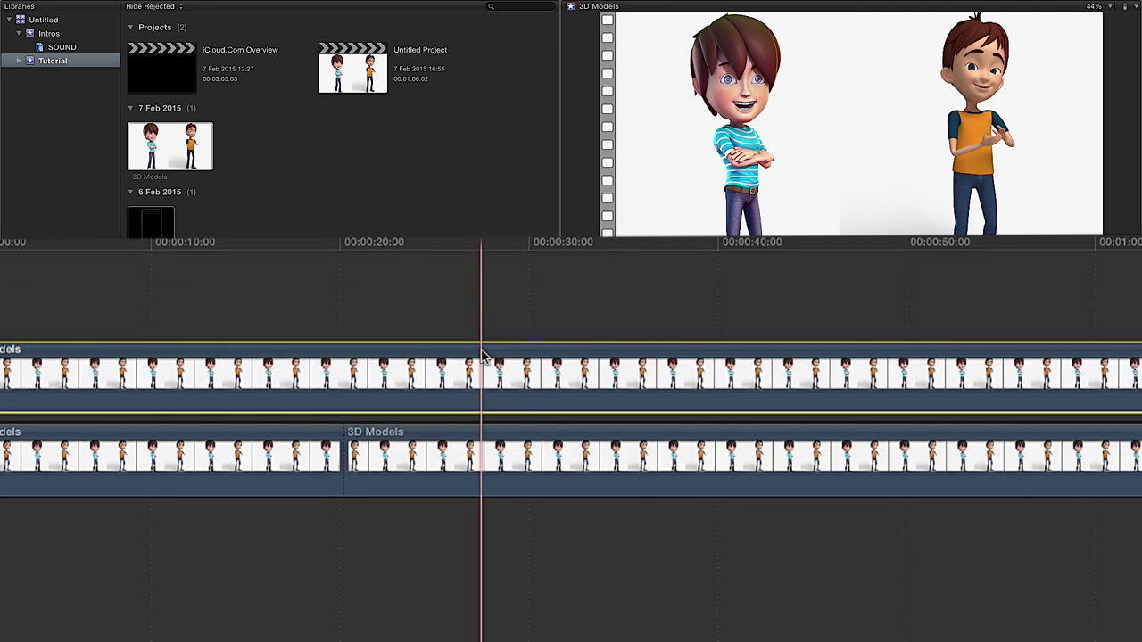
key("super+z")
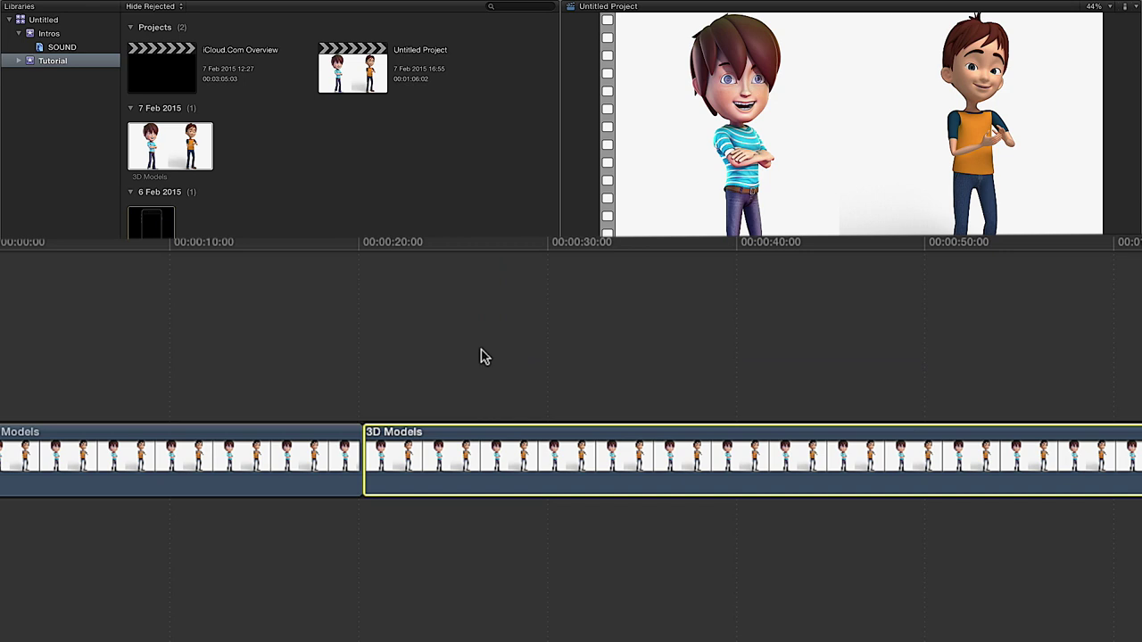
key("super+z")
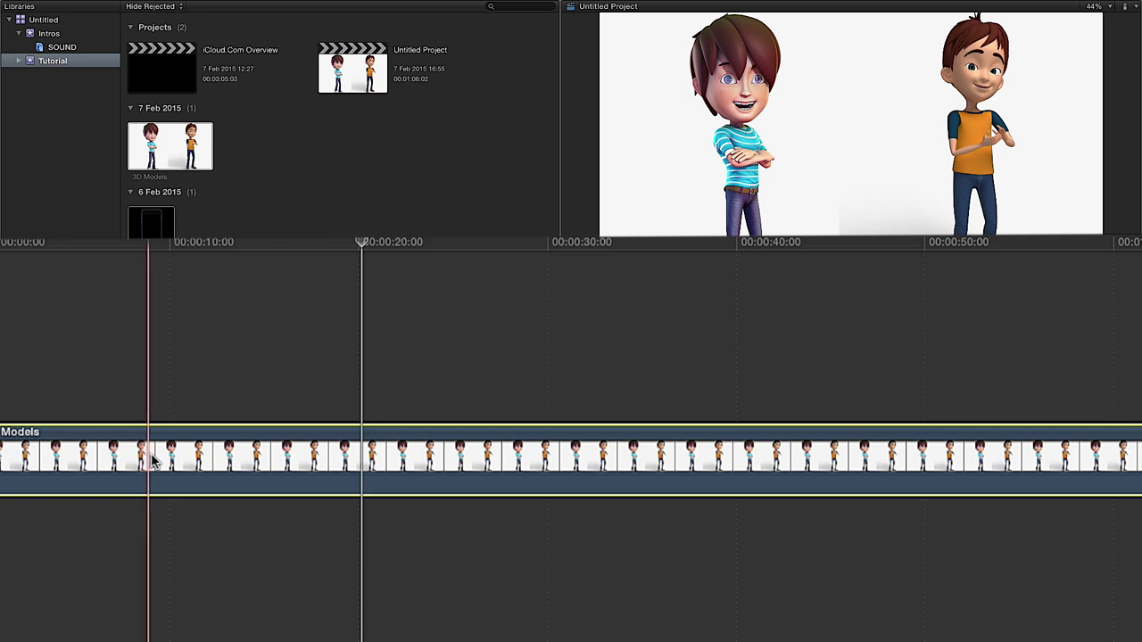
left_click_drag(157, 461, 143, 331)
scroll(152, 353, "left", 2)
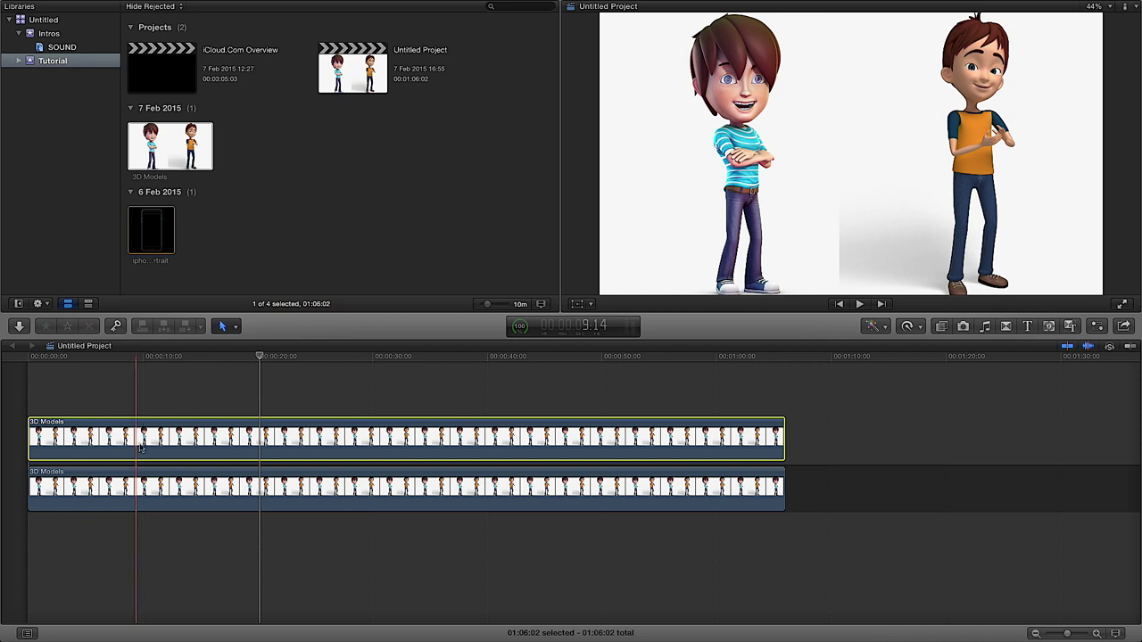
Step: In the Effects browser's Blur category, apply Gaussian to the upper 3D Models clip
left_click(152, 480)
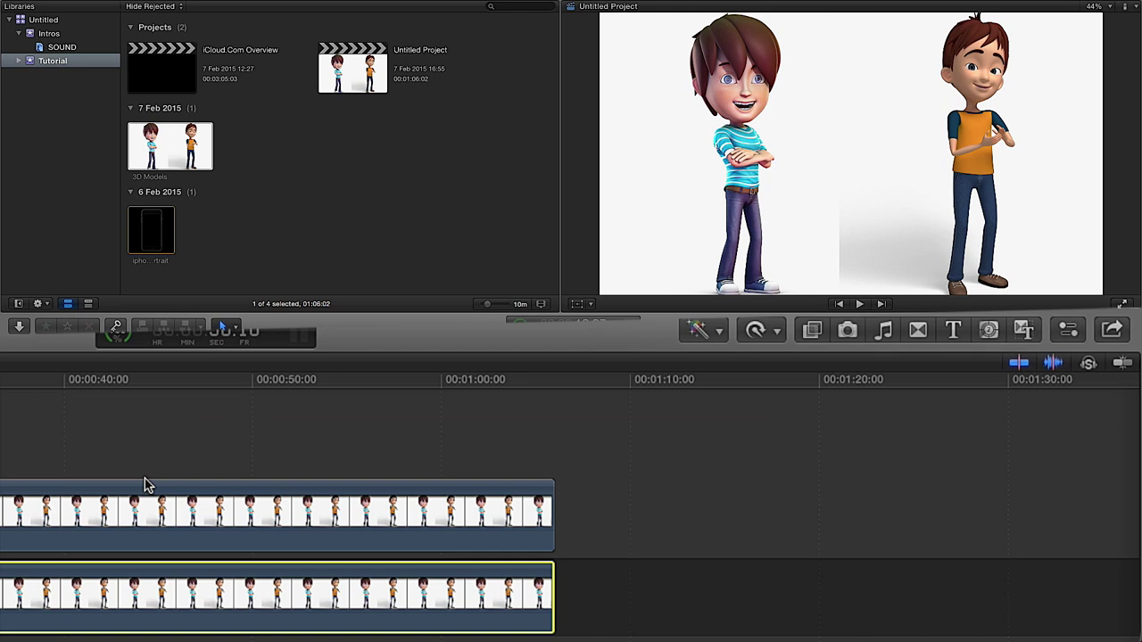
left_click(814, 332)
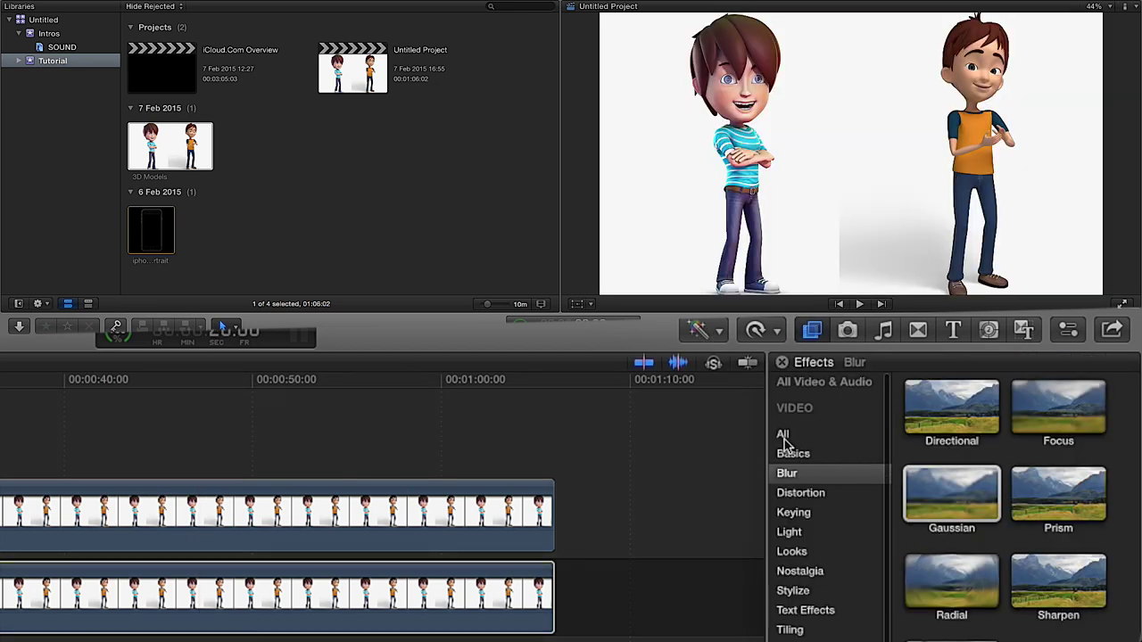
left_click(785, 435)
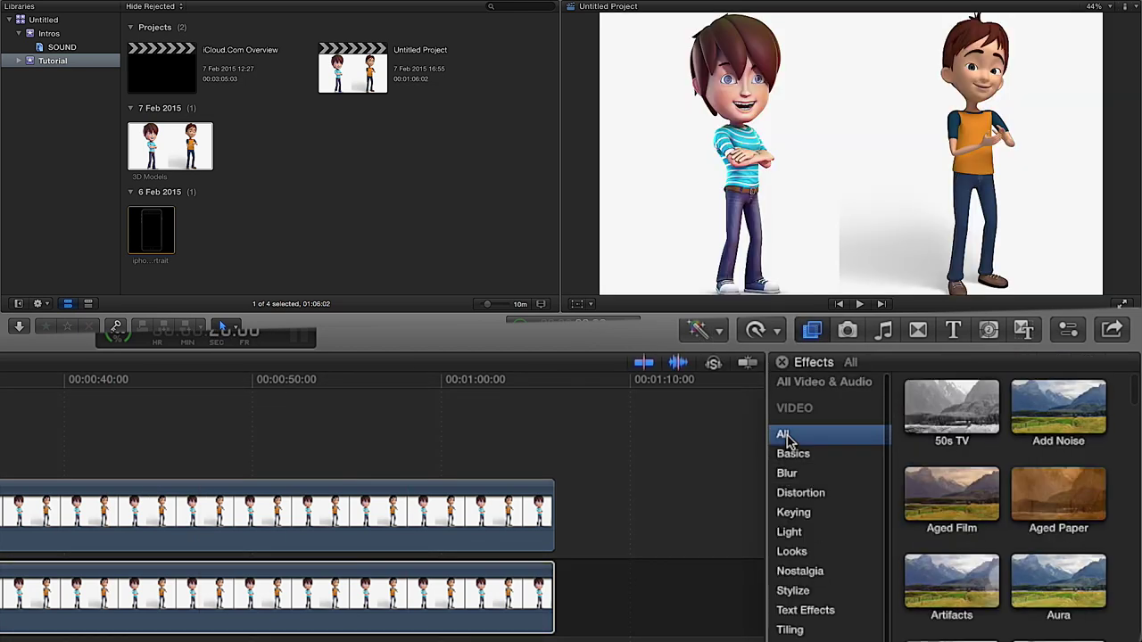
left_click(811, 332)
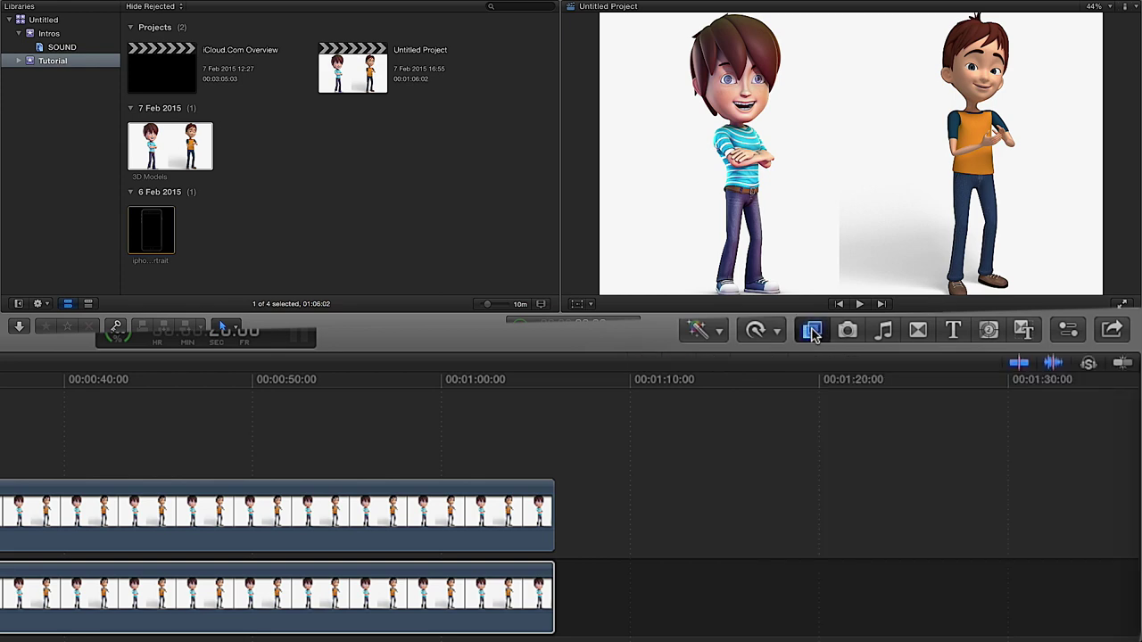
left_click(812, 332)
left_click(788, 475)
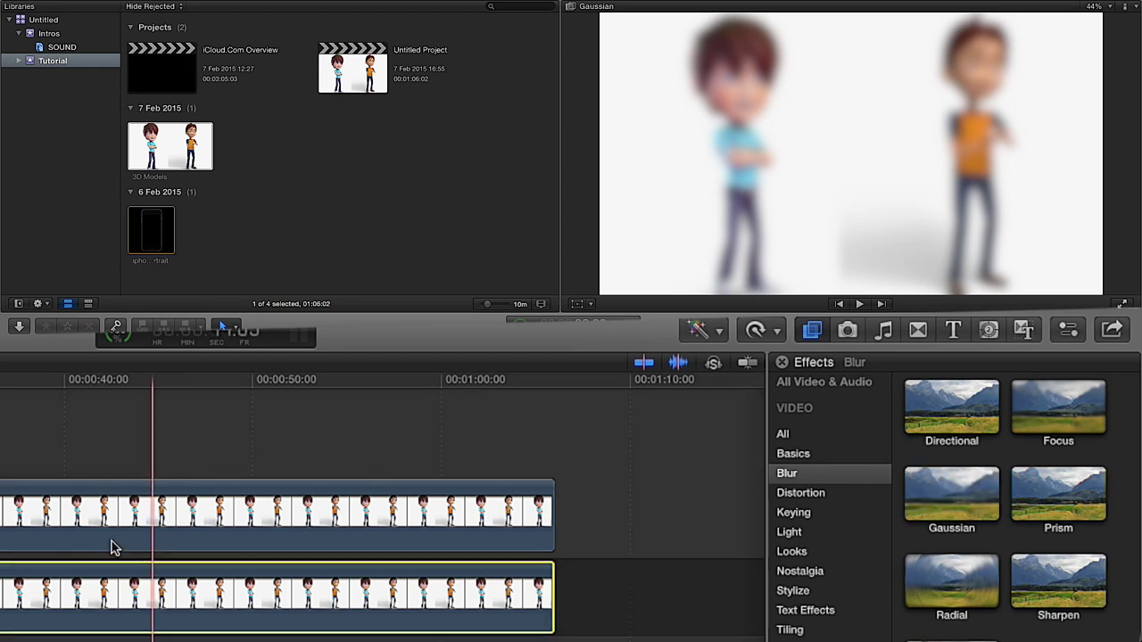
left_click(69, 536)
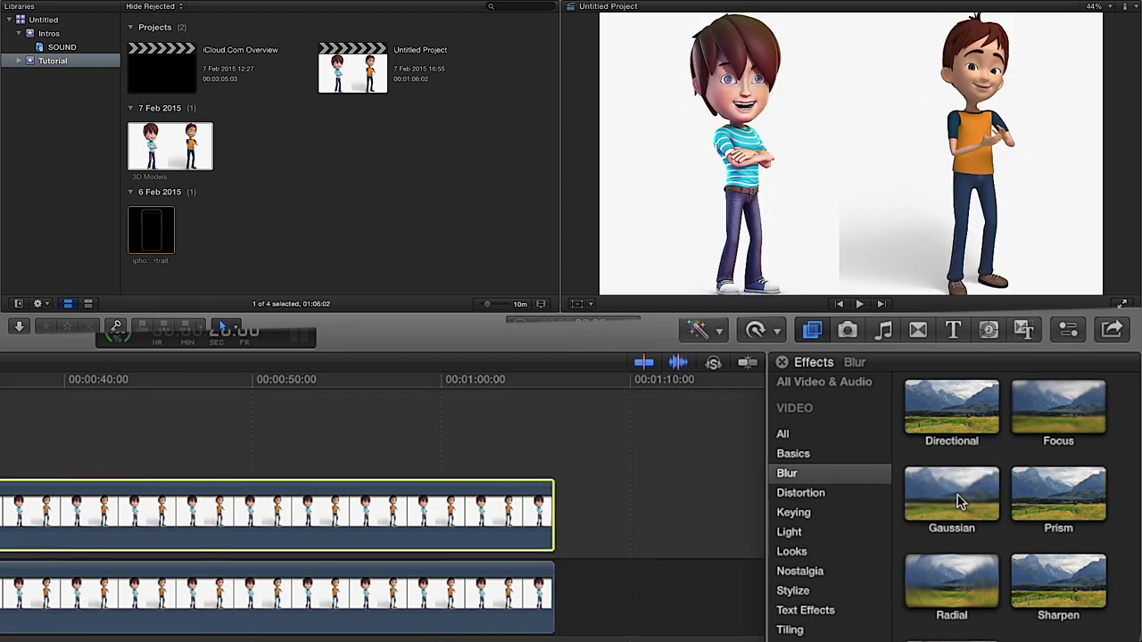
mouse_move(959, 502)
left_mouse_down()
mouse_move(285, 522)
mouse_move(943, 497)
mouse_move(963, 508)
left_mouse_up()
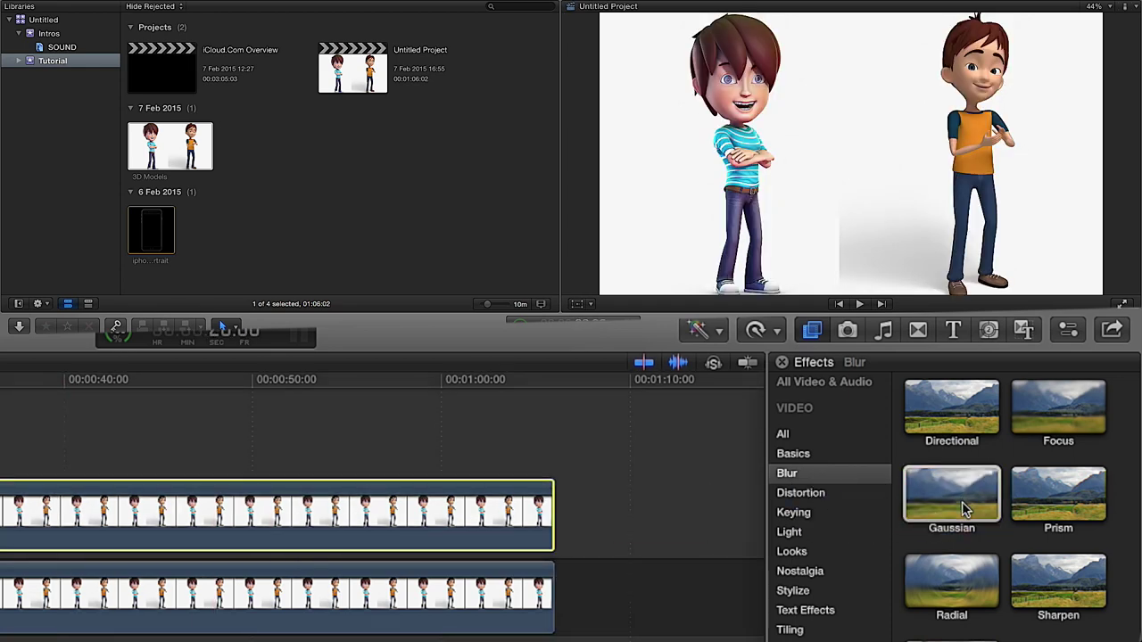
double_click(963, 509)
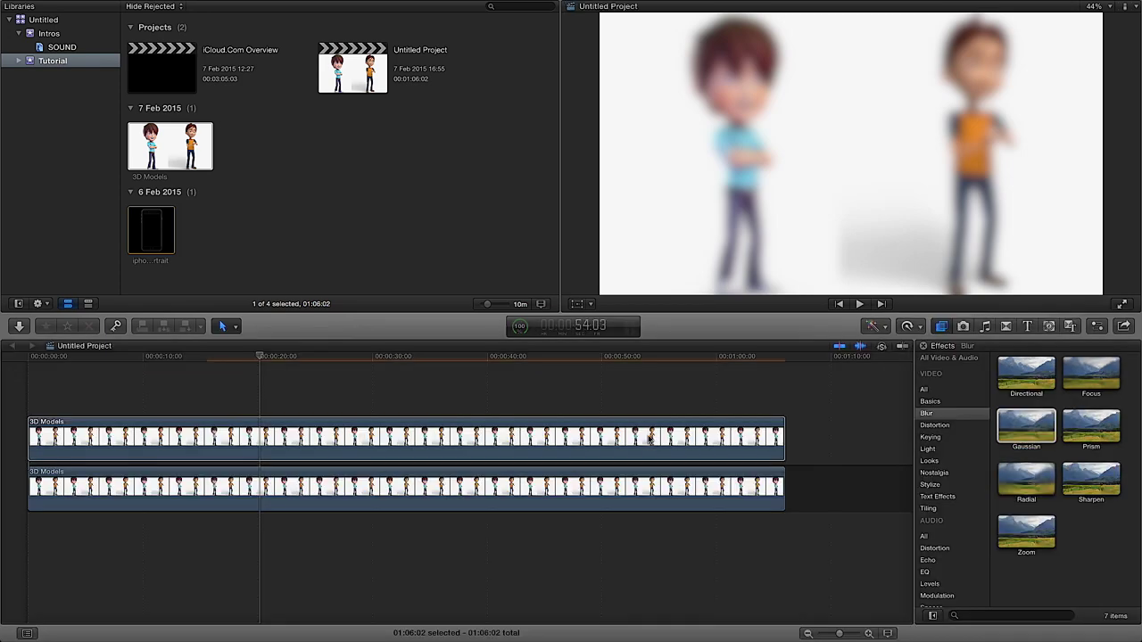
Step: Preview the blurred upper clip, then disable it to compare with the sharp original
left_click(650, 437)
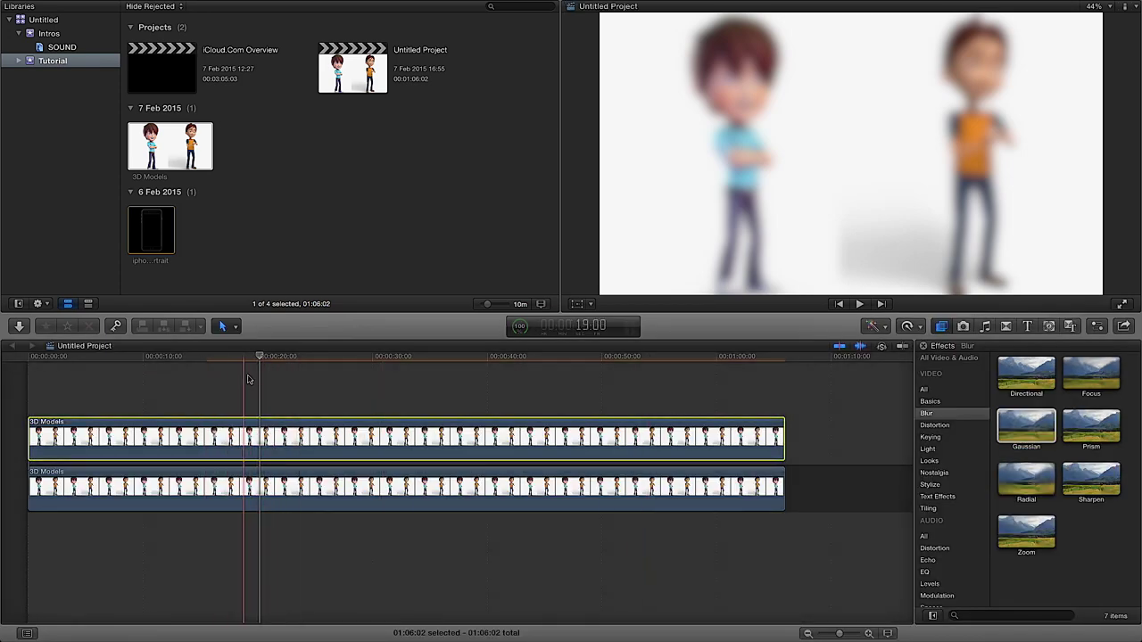
left_click_drag(263, 357, 313, 360)
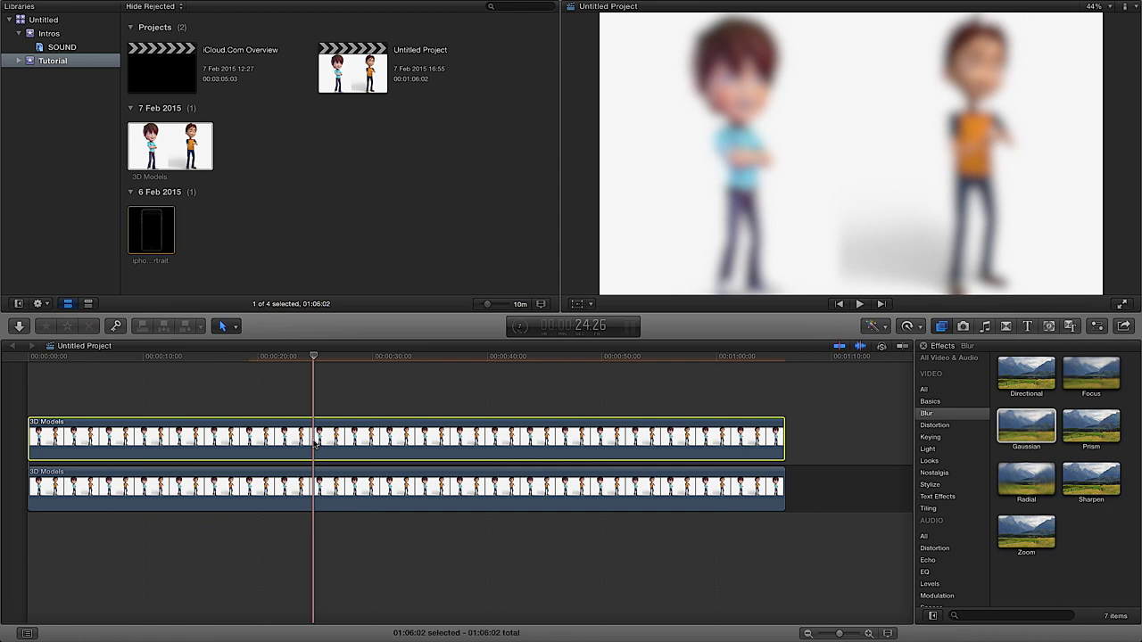
key("super+z")
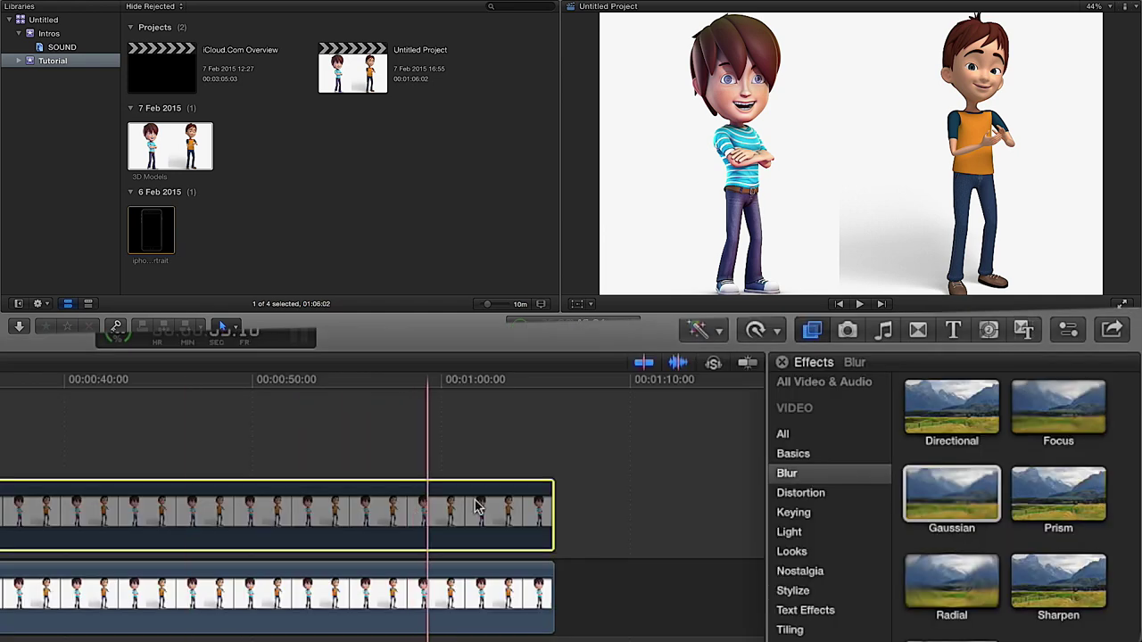
key("super+shift+a")
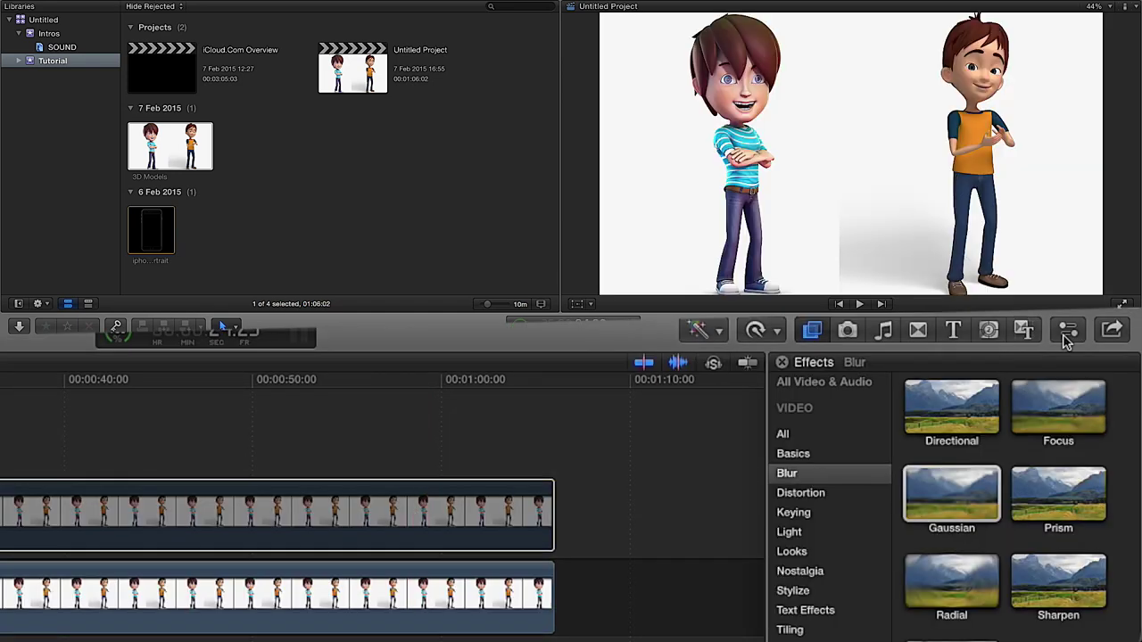
Step: Show Gaussian settings in the Inspector, re-enable the upper clip, and park the playhead near 21 seconds
left_click(1068, 340)
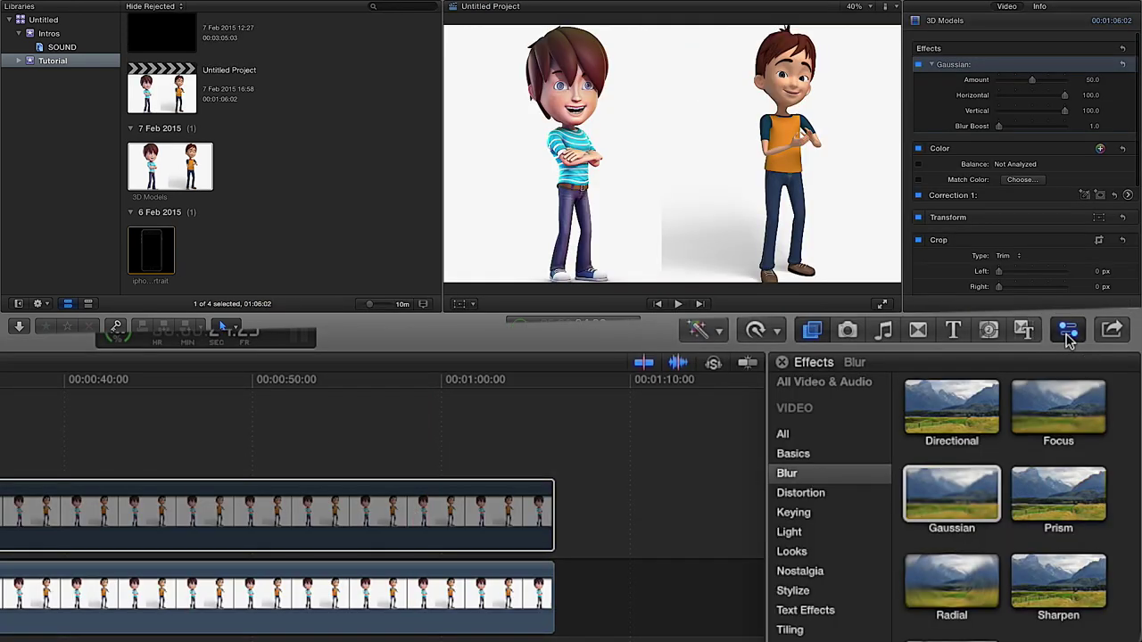
left_click(1073, 333)
left_click(1079, 330)
key("c")
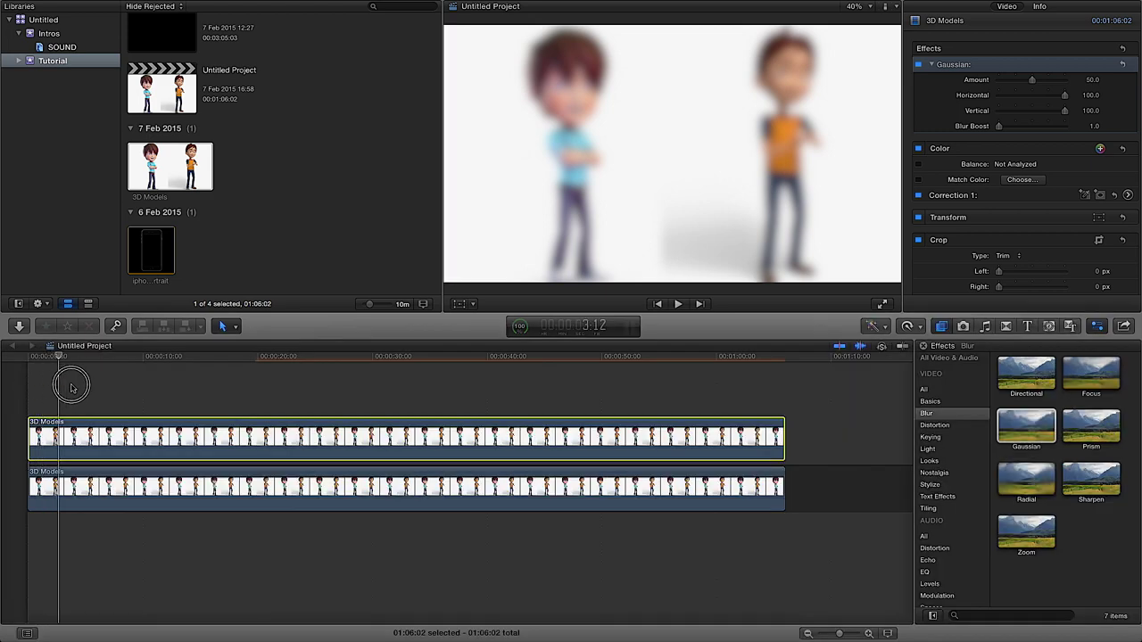
left_click(275, 396)
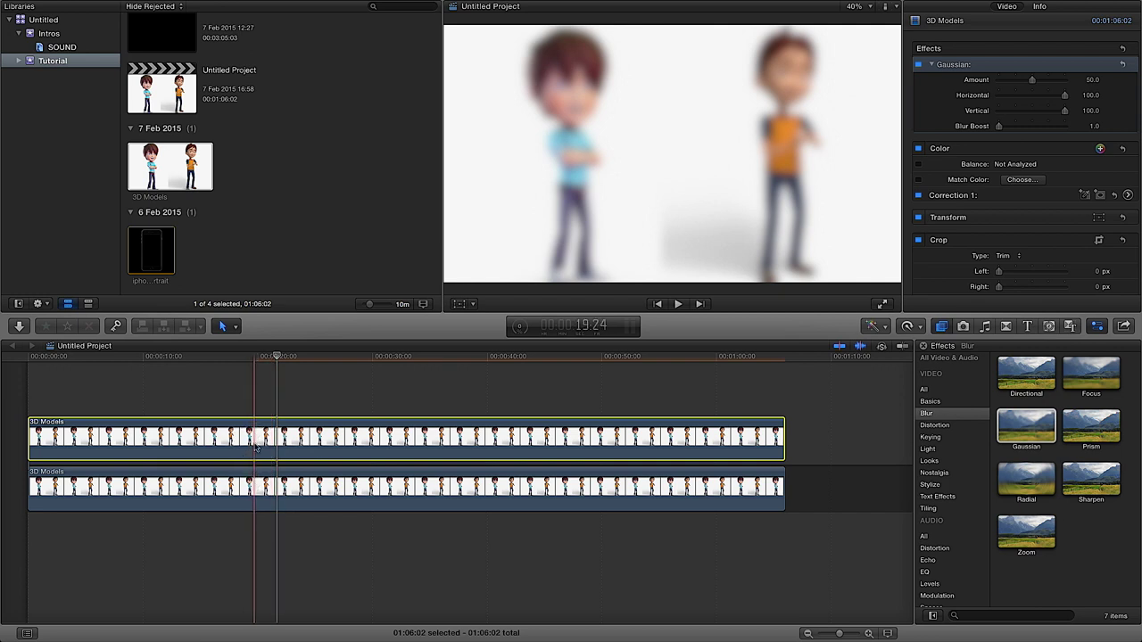
mouse_move(256, 450)
left_mouse_down()
mouse_move(247, 538)
mouse_move(249, 408)
mouse_move(253, 432)
left_mouse_up()
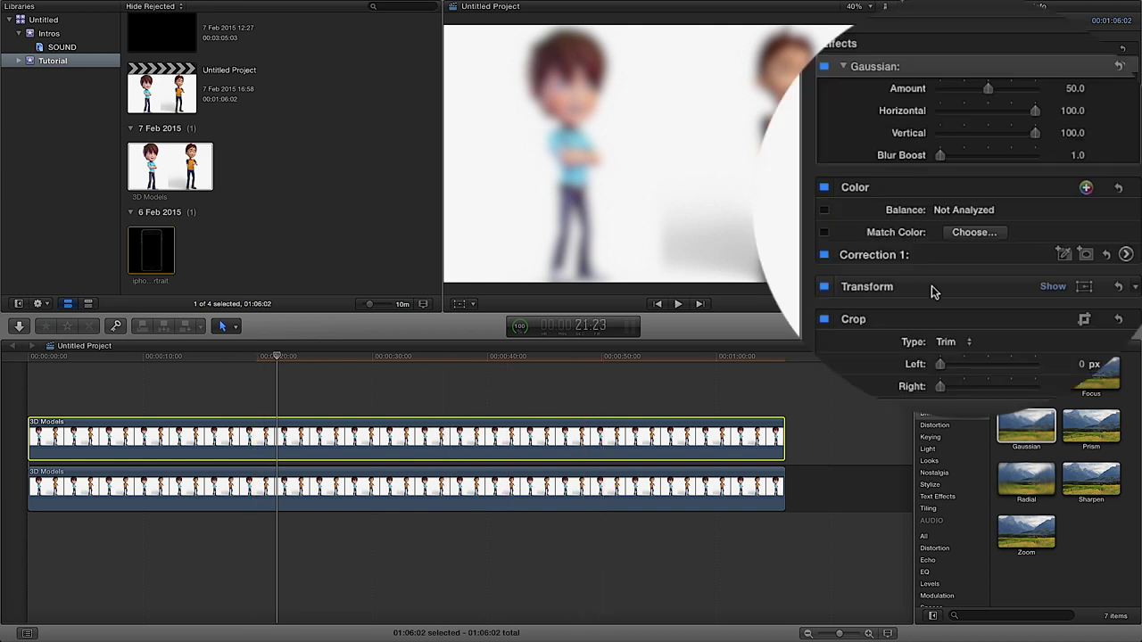
Step: Keep the Trim crop type and crop the blurred copy 300 px from the left
scroll(939, 308, "down", 2)
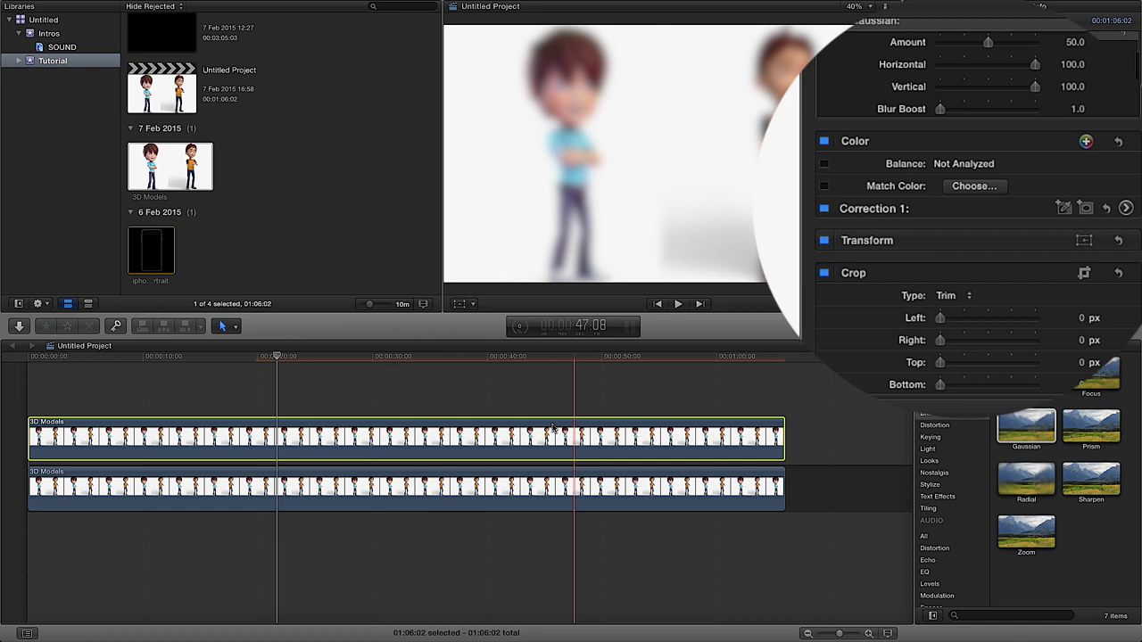
left_click(967, 297)
left_click(967, 297)
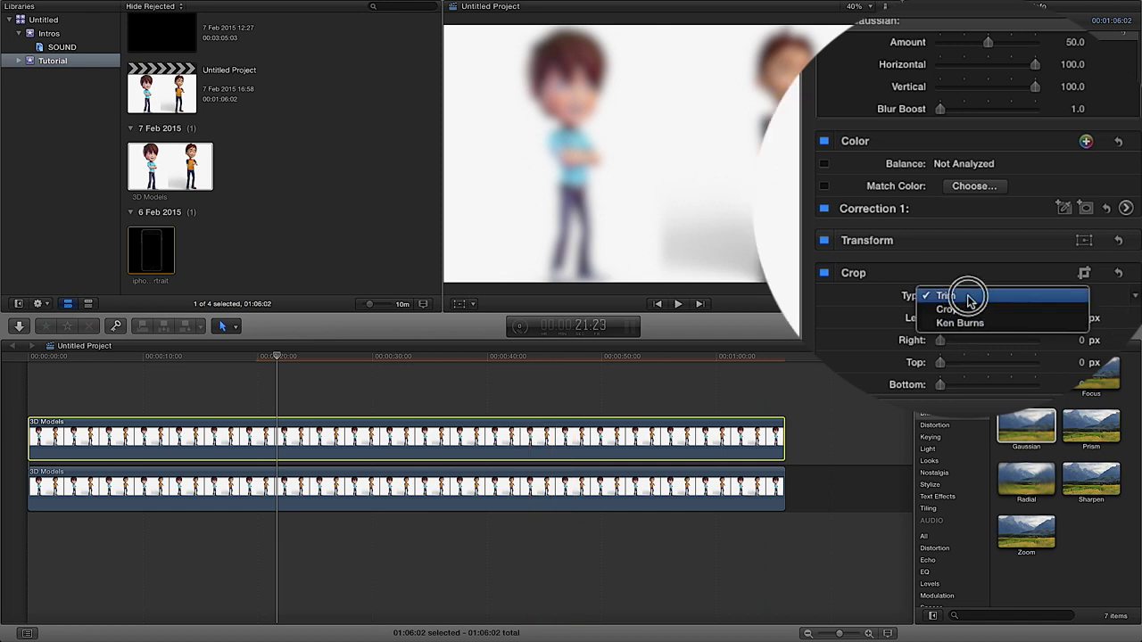
left_click(970, 299)
left_click(969, 299)
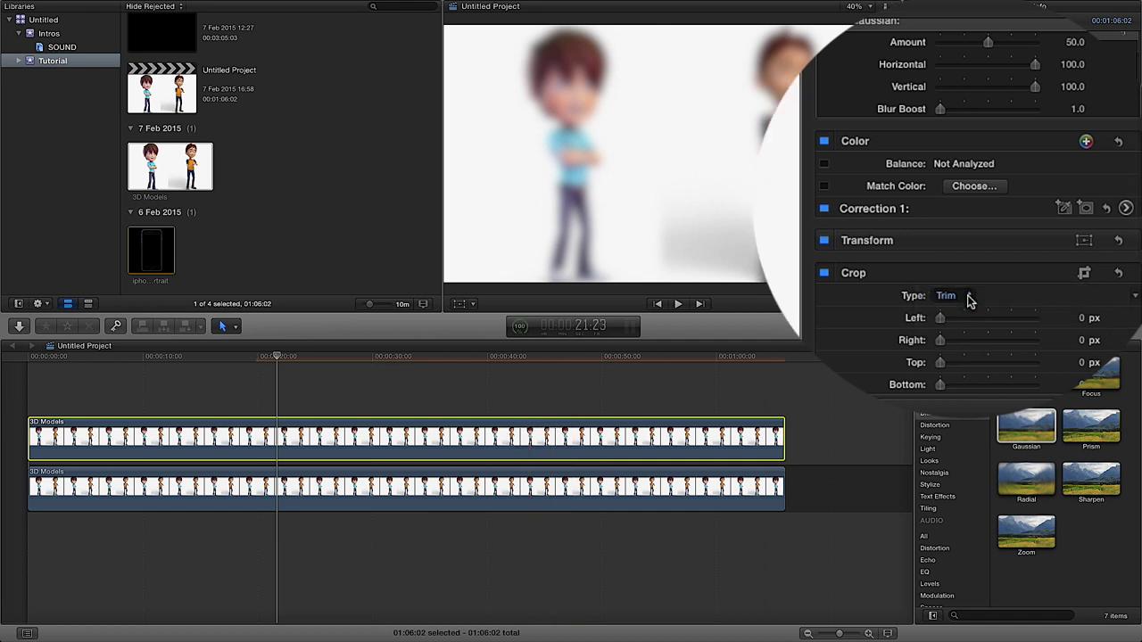
left_click(970, 299)
left_click(970, 302)
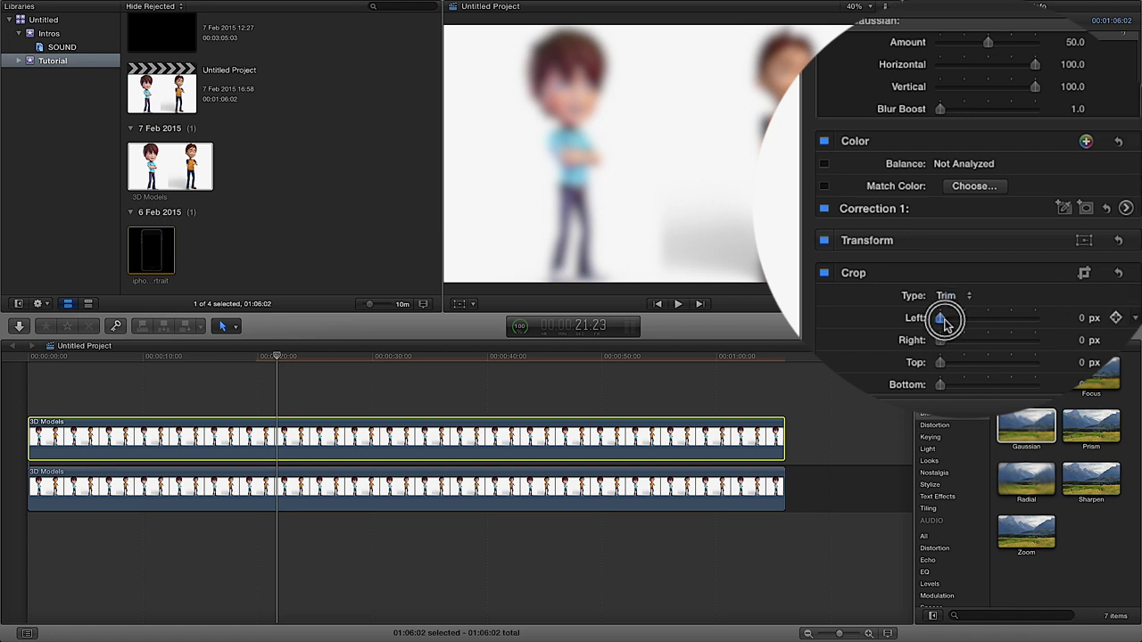
left_click_drag(946, 325, 971, 325)
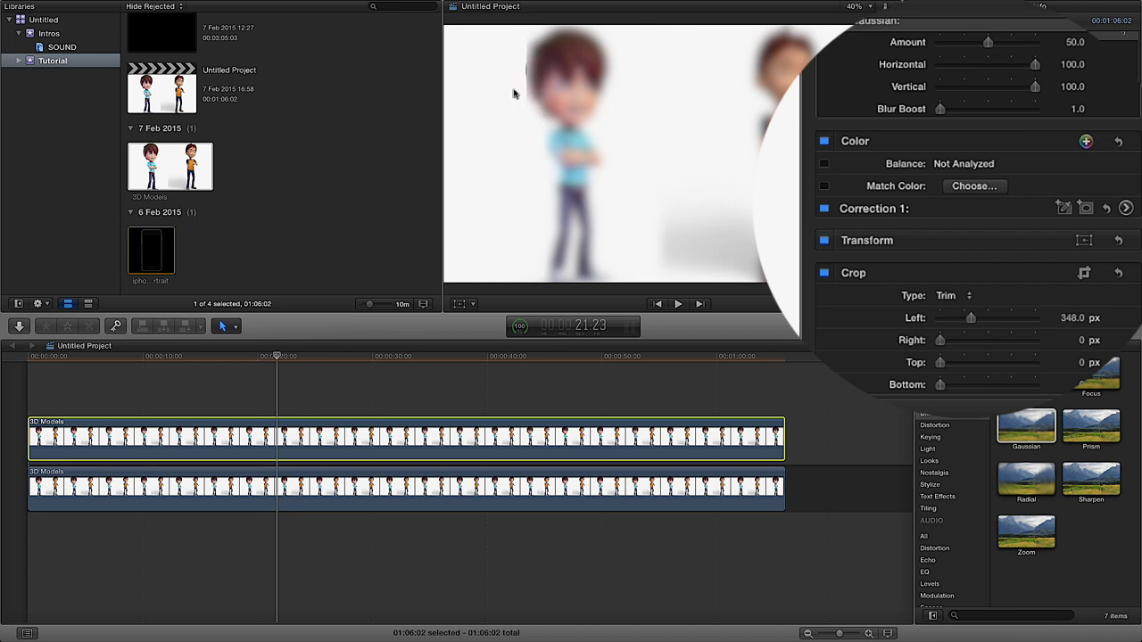
scroll(903, 323, "up", 2)
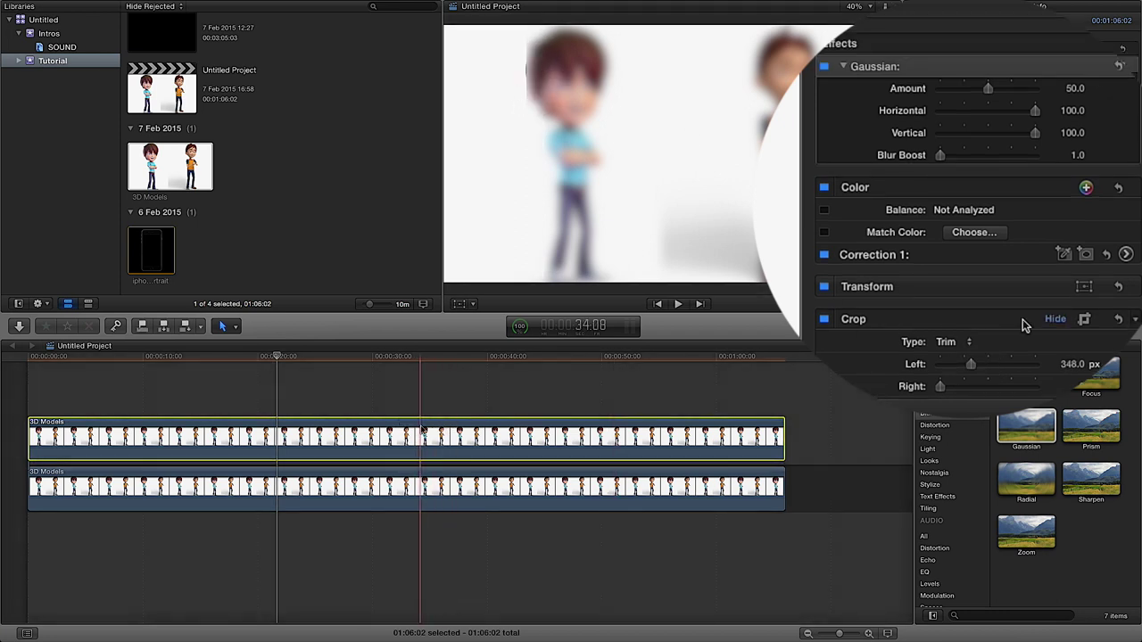
left_click_drag(968, 364, 1034, 365)
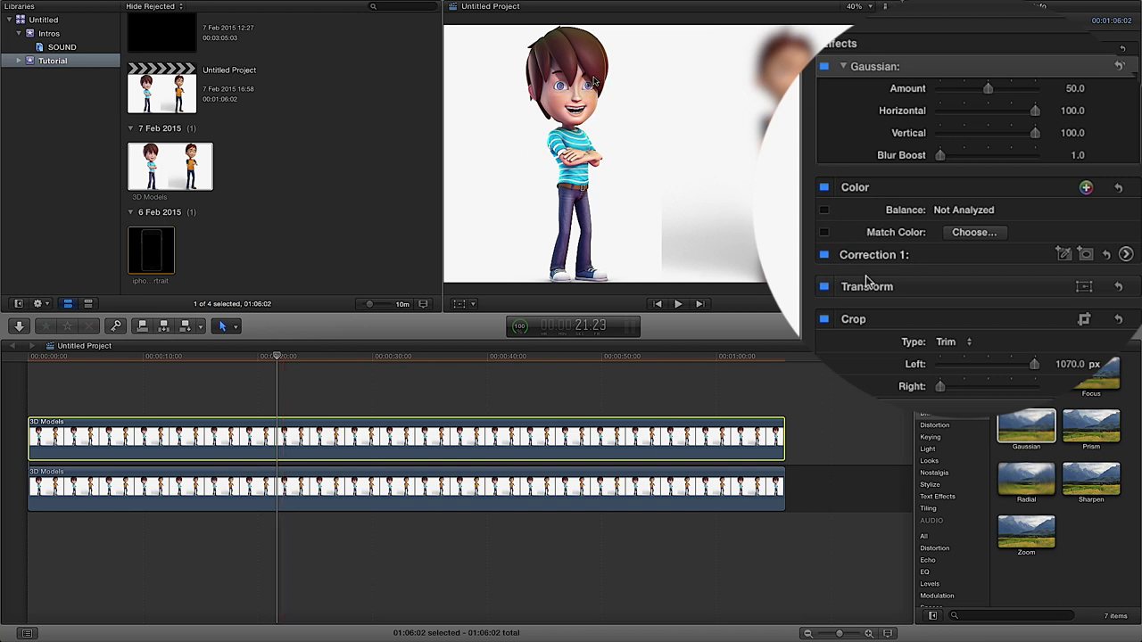
left_click_drag(1023, 369, 1054, 385)
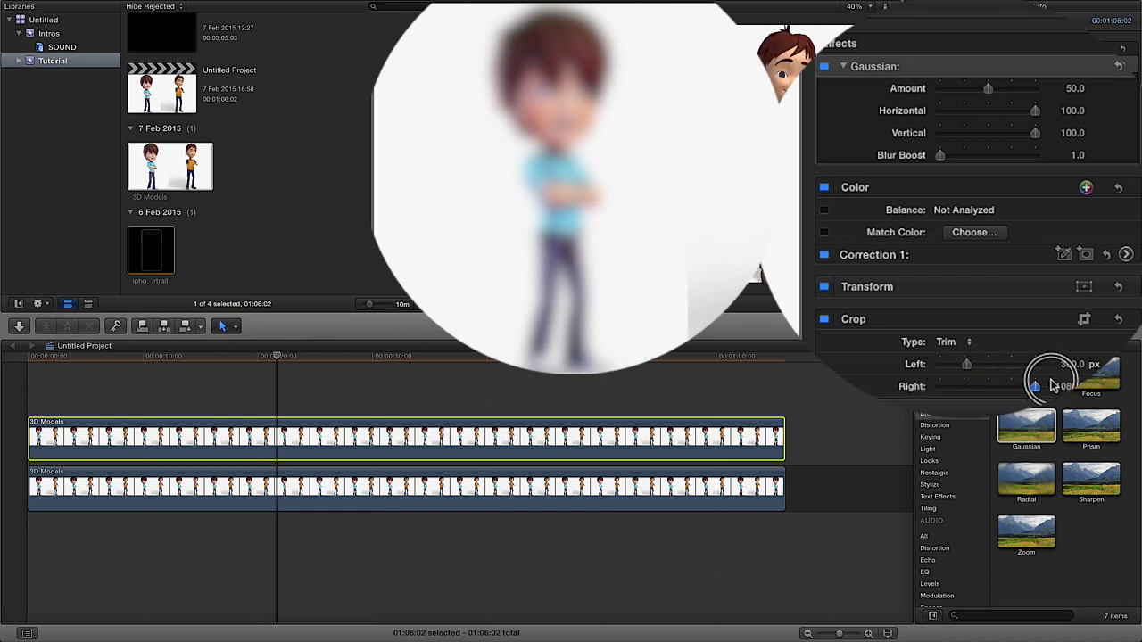
Step: Set the right crop to about 1134.2 px and trim the bottom to 626 px
scroll(1008, 356, "down", 3)
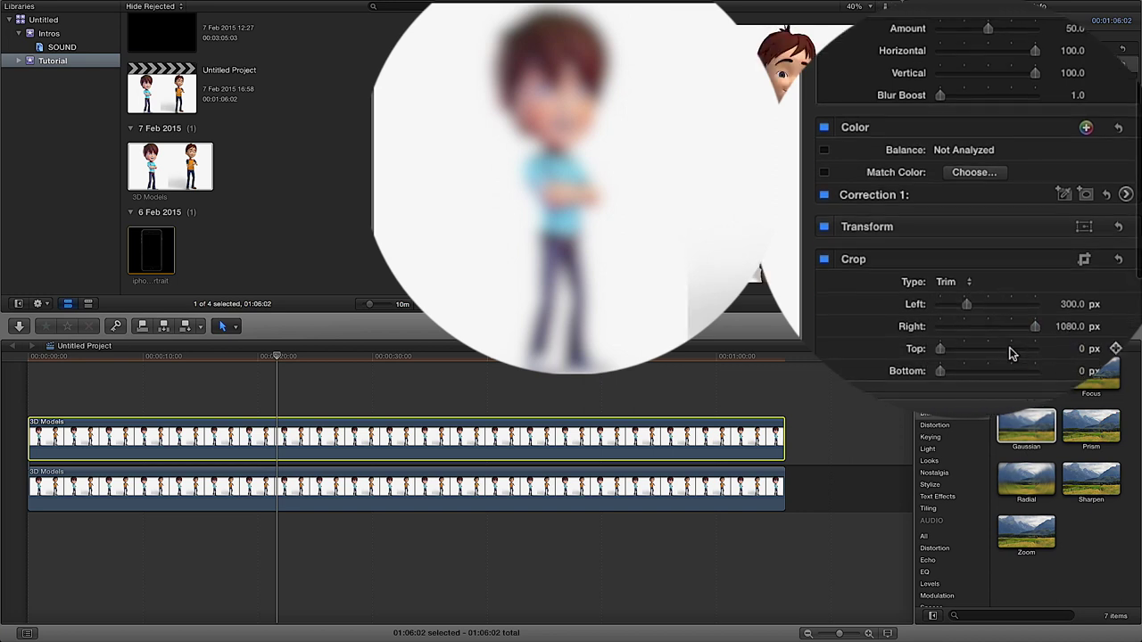
left_click(1070, 327)
type("1307")
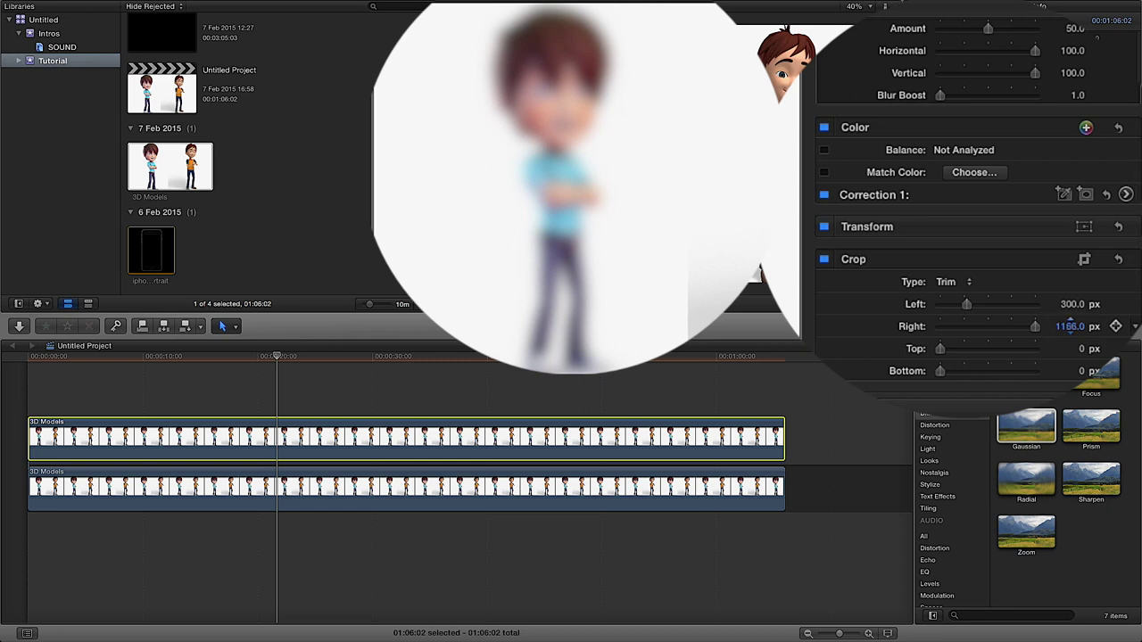
key("Return")
left_click_drag(1070, 327, 1052, 329)
left_click_drag(944, 355, 998, 367)
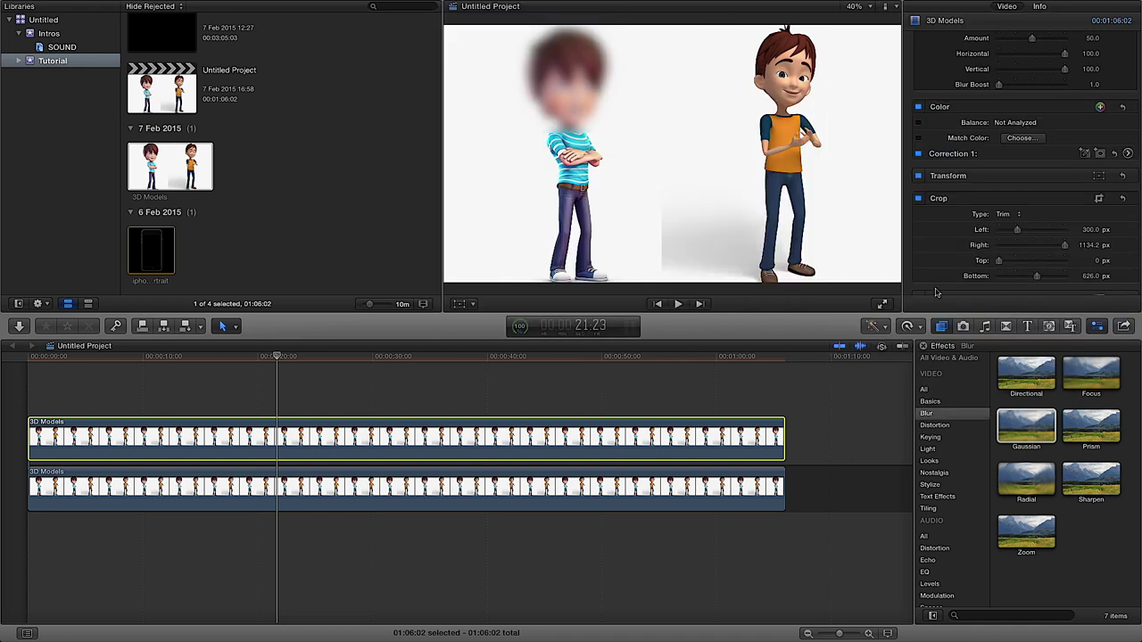
Step: Preview the cropped blur, return near the clip start, and raise Gaussian Amount from 50 to 100
left_click_drag(282, 367, 410, 374)
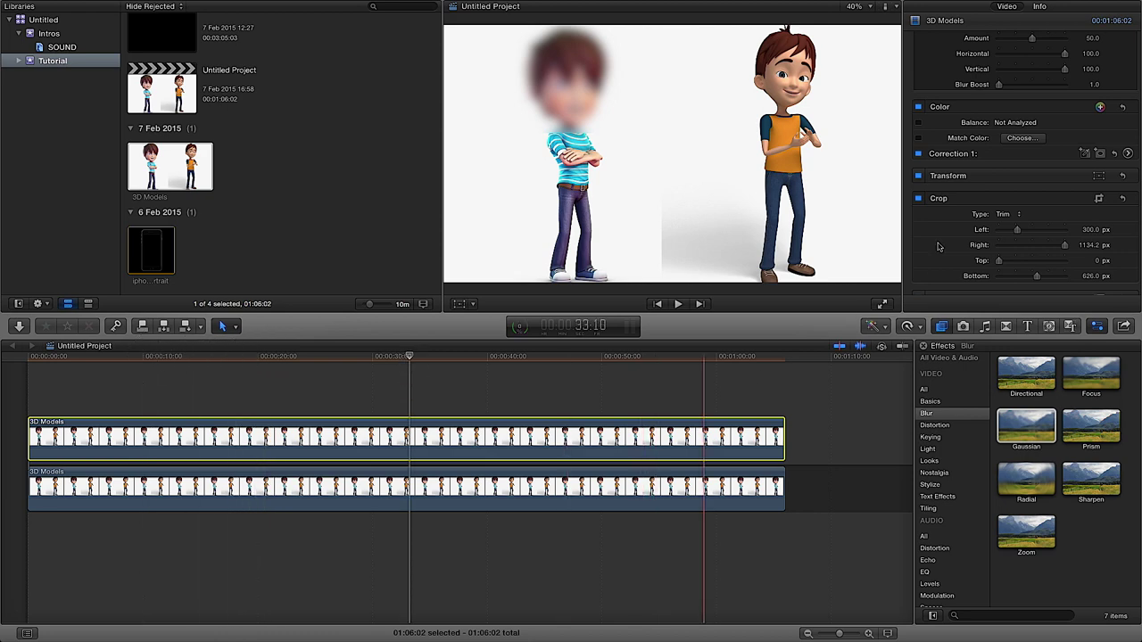
scroll(980, 229, "up", 3)
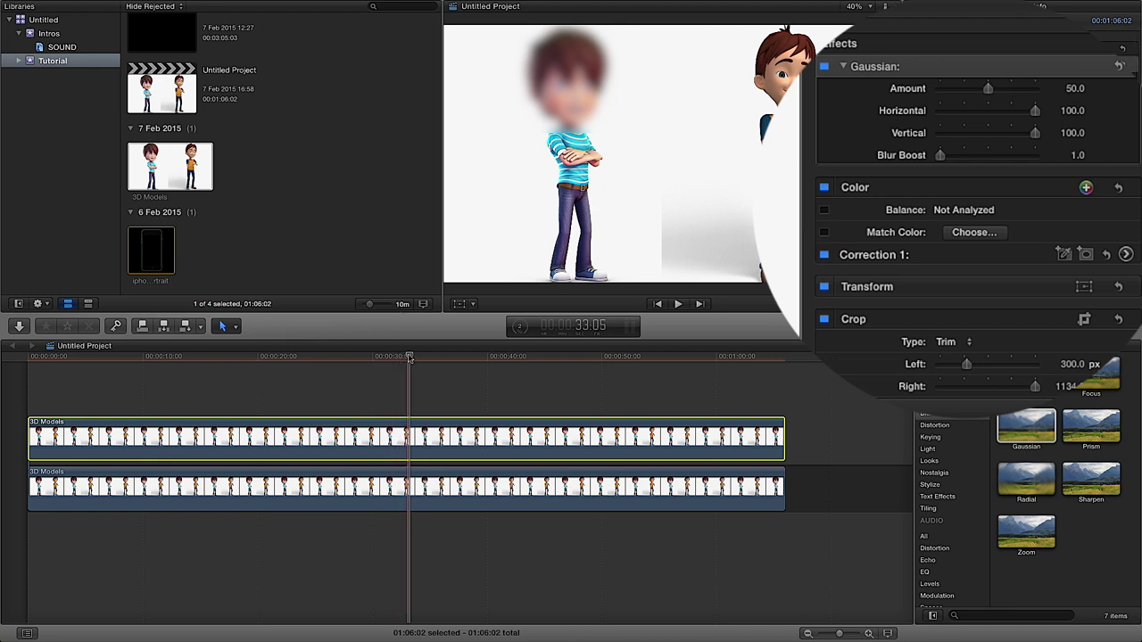
left_click_drag(409, 359, 72, 366)
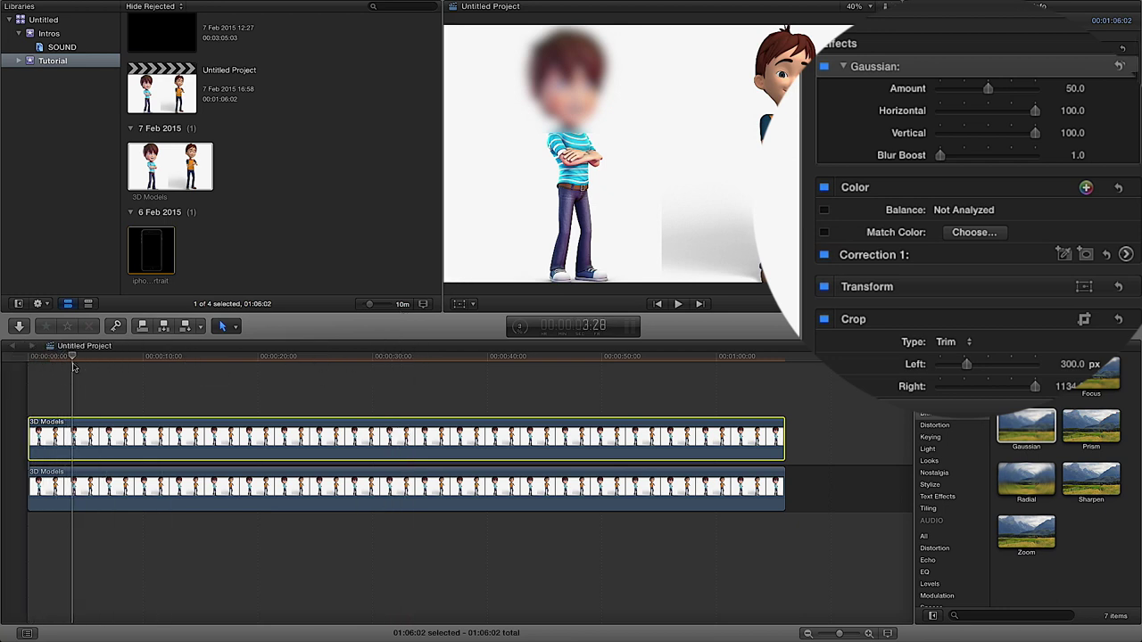
left_click_drag(989, 92, 1041, 96)
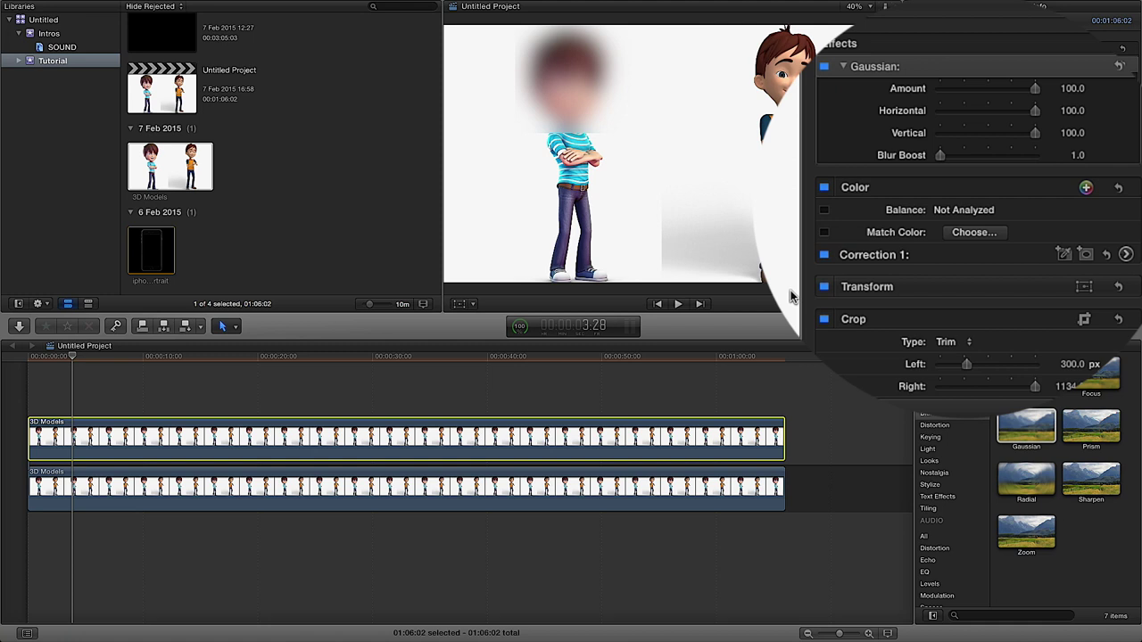
Step: Leave Top crop at 0 px and drag Bottom crop to 0 px, covering the boy's whole body
scroll(937, 314, "down", 3)
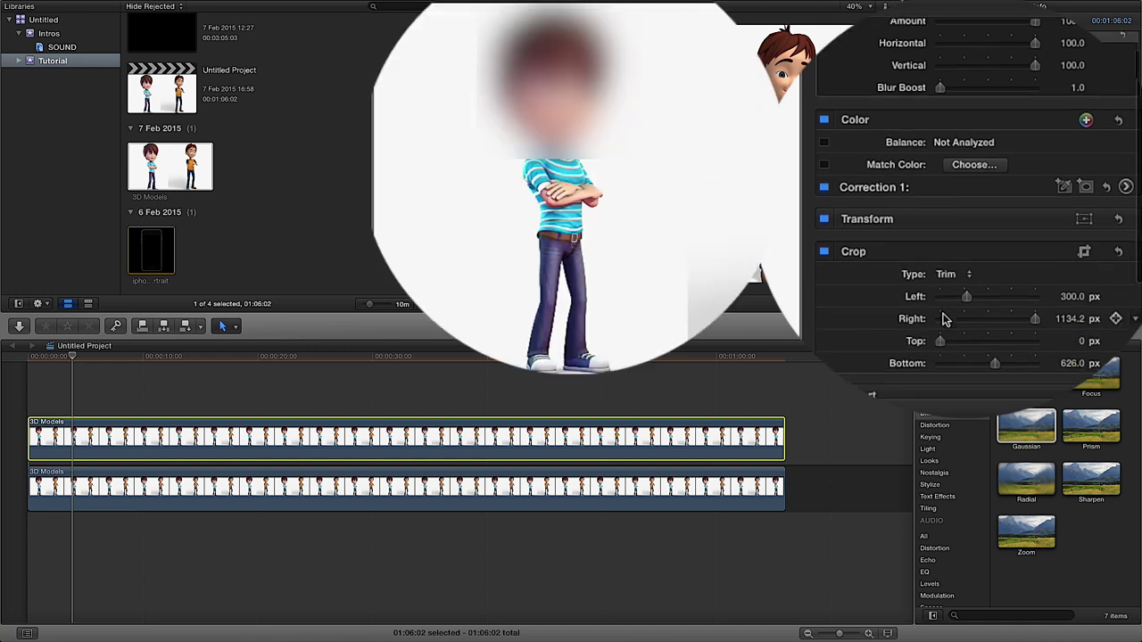
mouse_move(946, 319)
left_mouse_down()
mouse_move(956, 313)
mouse_move(940, 314)
left_mouse_up()
left_click_drag(997, 340, 945, 345)
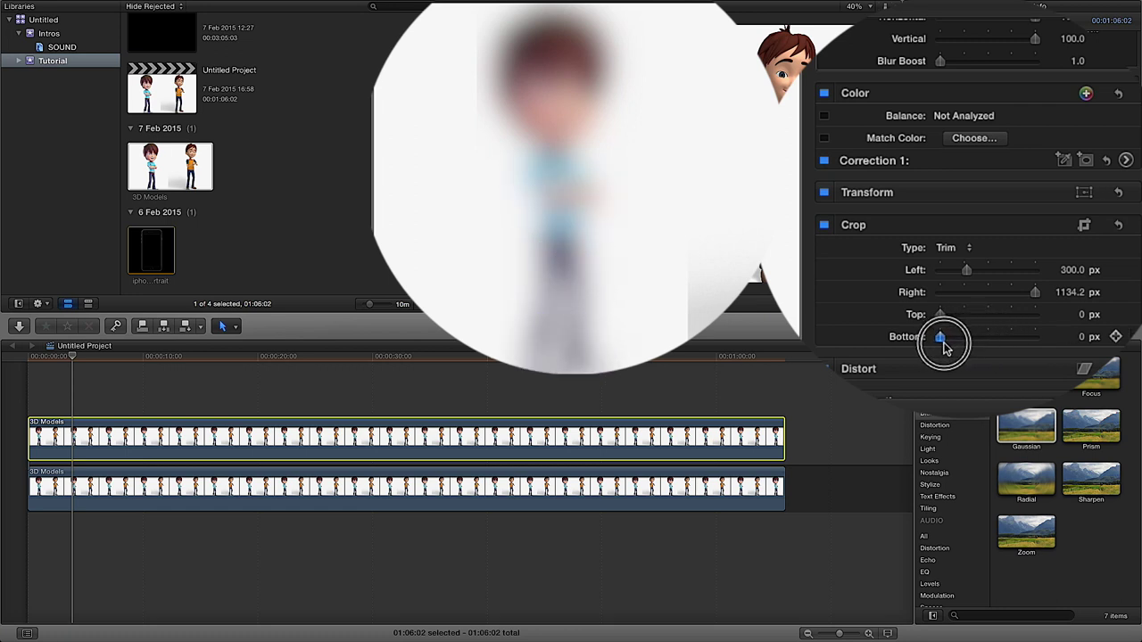
scroll(948, 342, "up", 5)
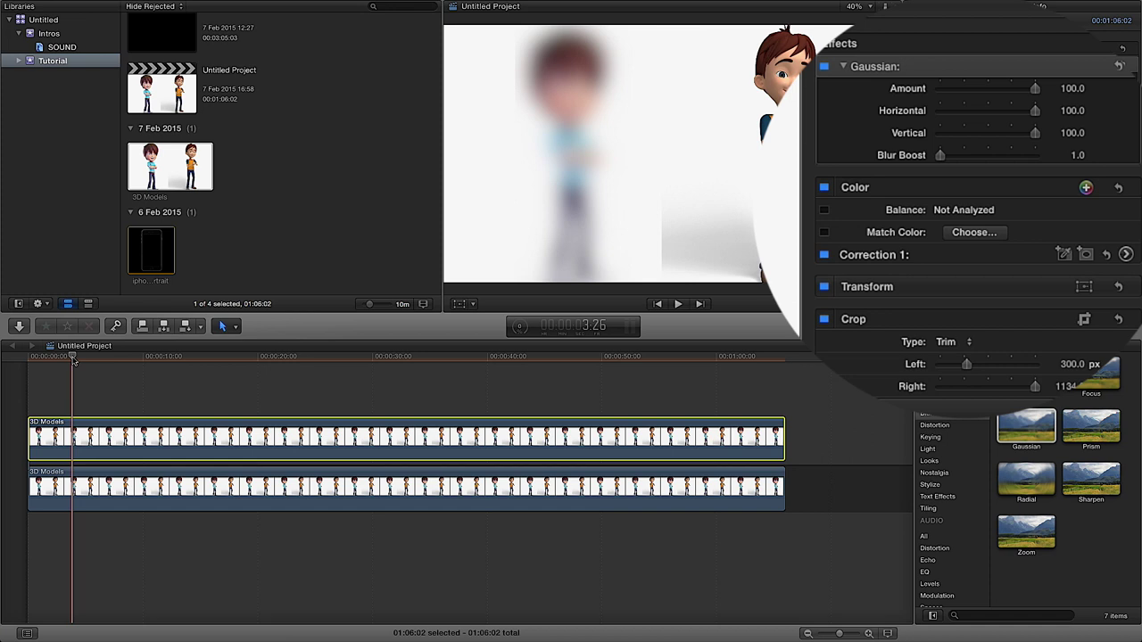
Step: Keyframe Gaussian Amount from 100 at the start down to 0 near 12 seconds, then play it back
mouse_move(75, 357)
left_mouse_down()
mouse_move(31, 359)
mouse_move(54, 359)
left_mouse_up()
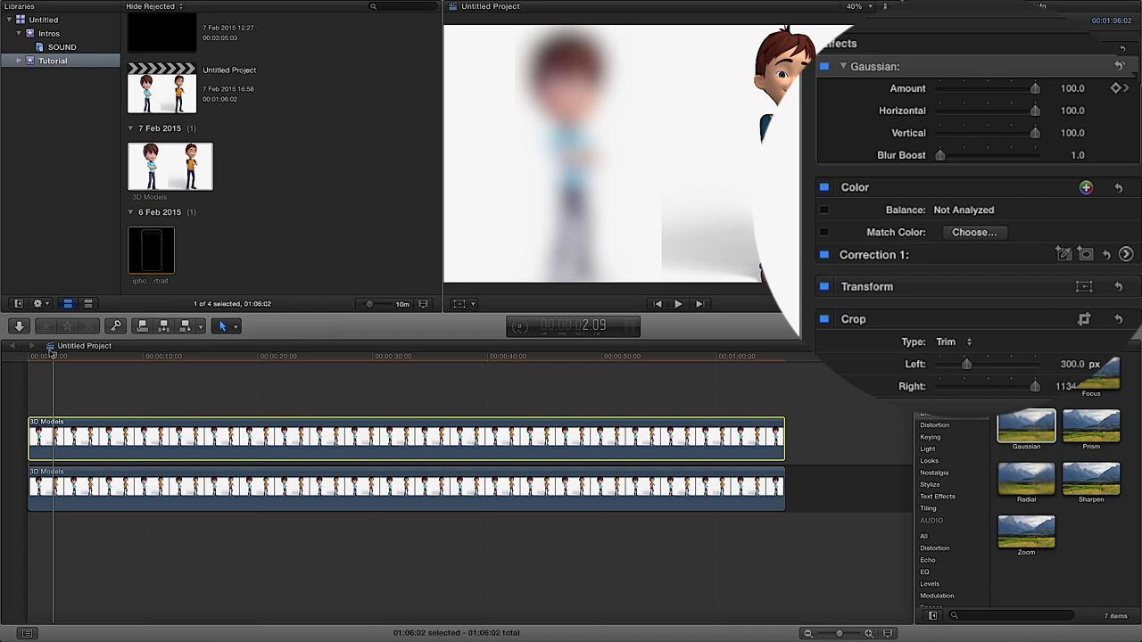
left_click_drag(53, 357, 177, 366)
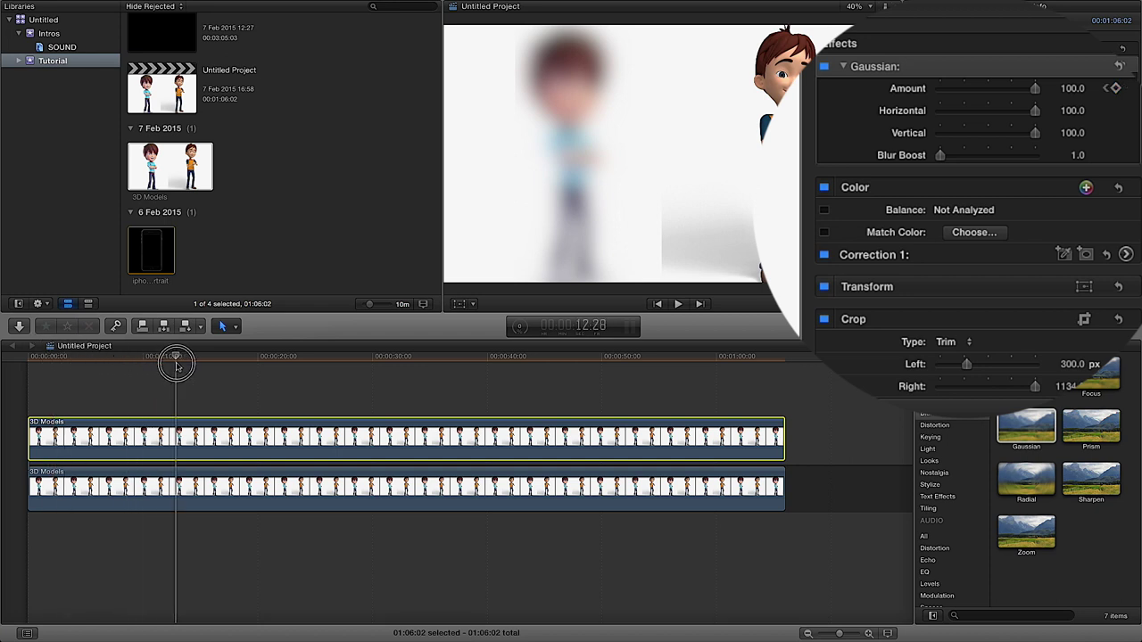
left_click_drag(1037, 86, 899, 98)
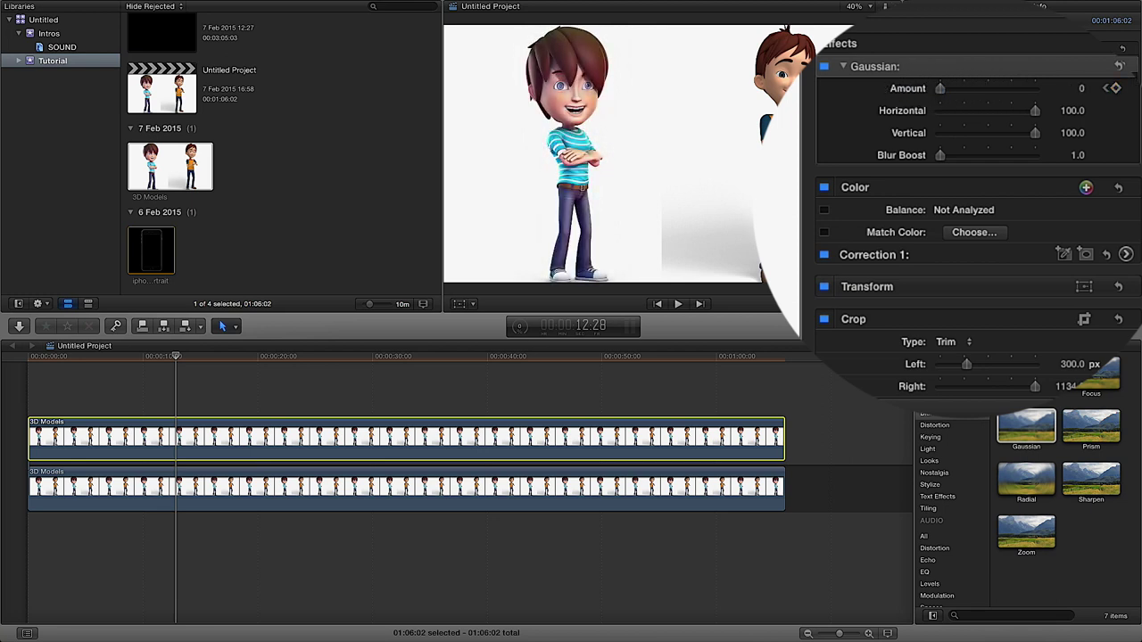
left_click_drag(198, 359, 30, 361)
key("space")
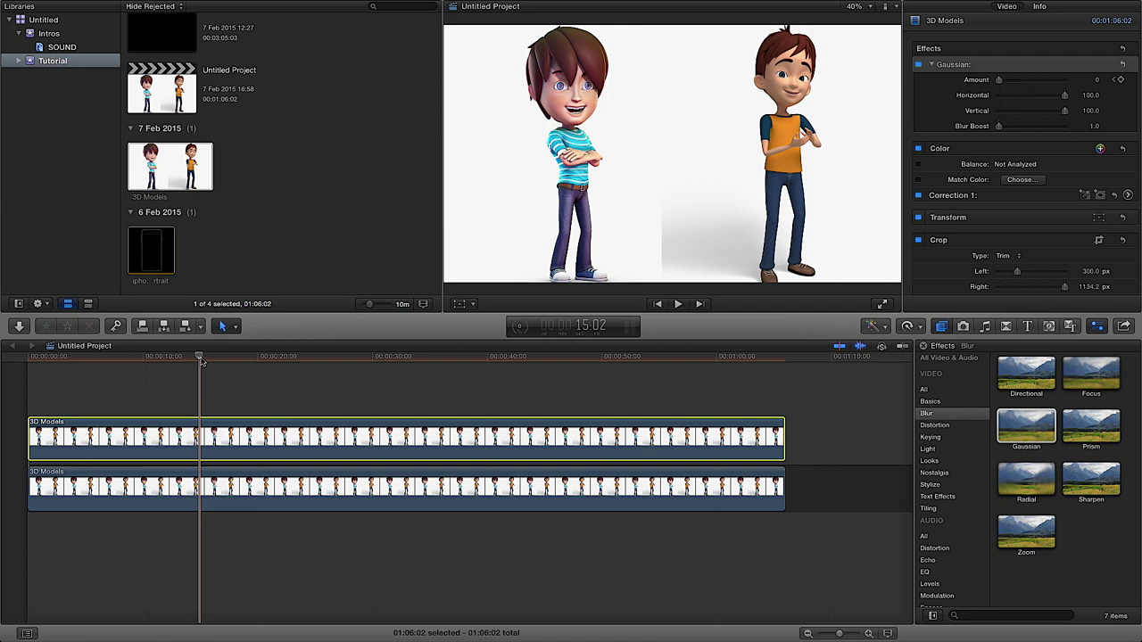
left_click_drag(200, 360, 229, 359)
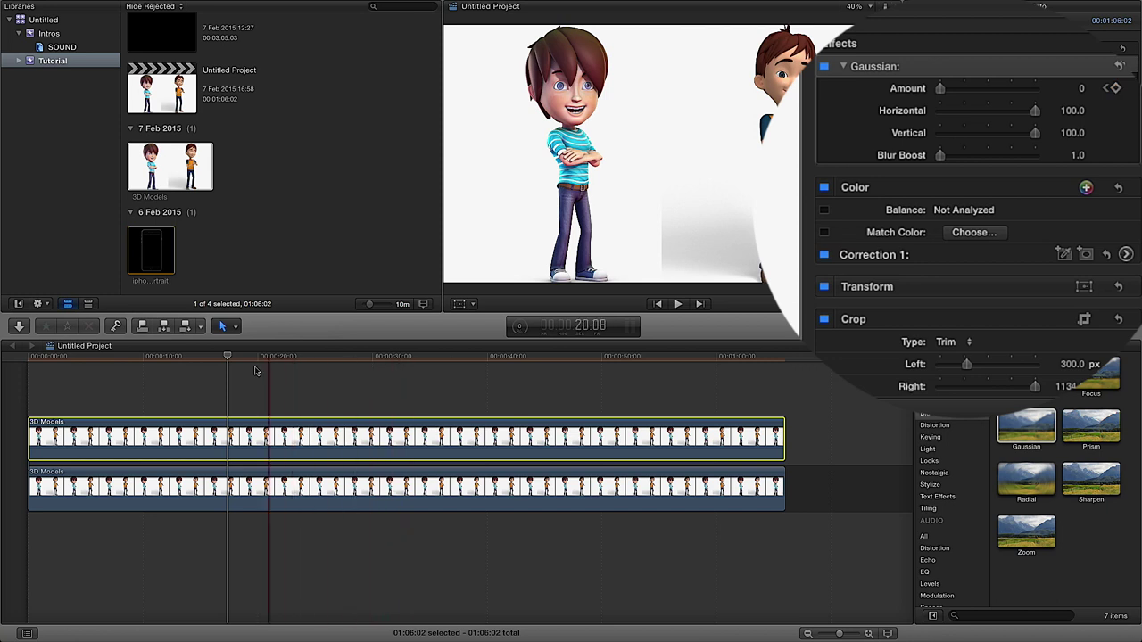
Step: At about 22 seconds, keyframe Gaussian Amount back to 100, then play from 6 seconds to check
left_click_drag(227, 357, 291, 357)
left_click_drag(944, 91, 1051, 94)
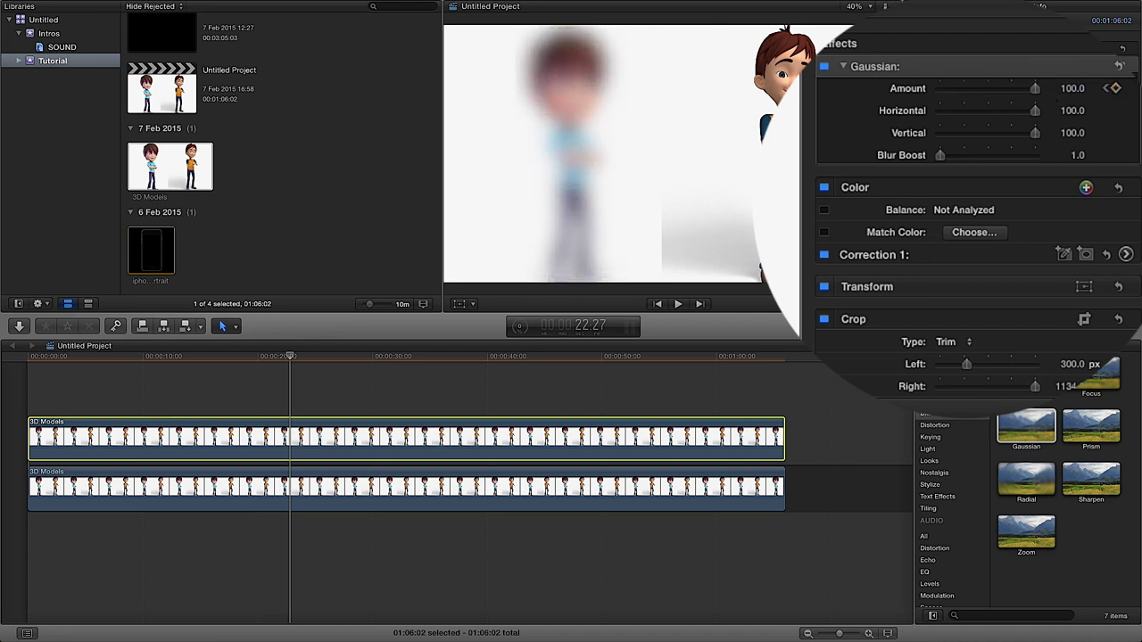
left_click_drag(291, 358, 106, 359)
key("space")
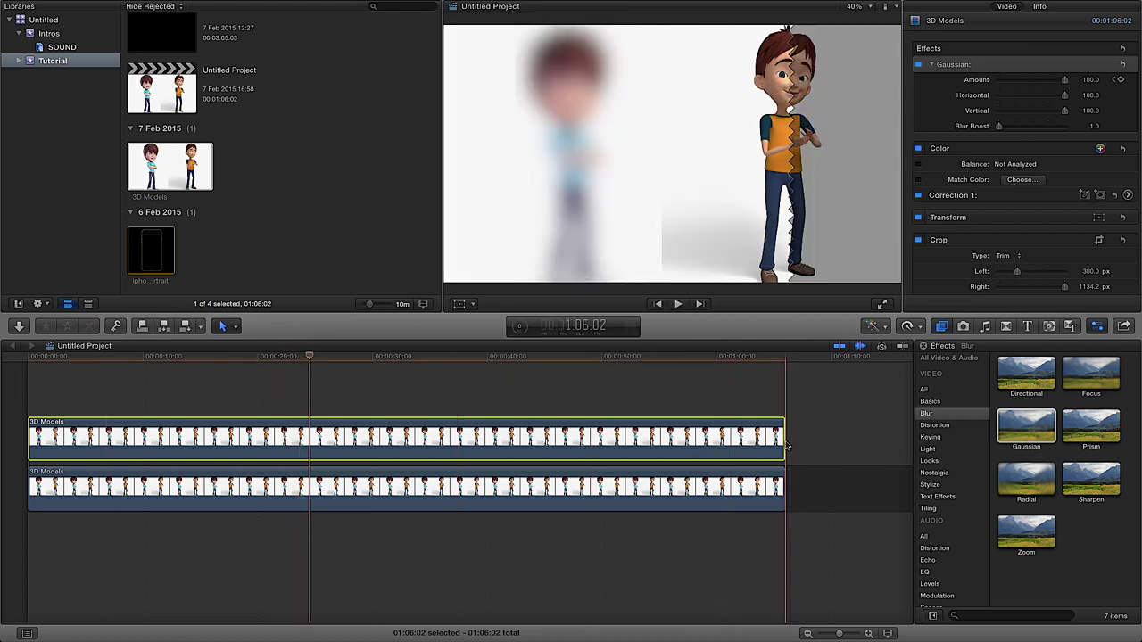
left_click_drag(783, 437, 308, 426)
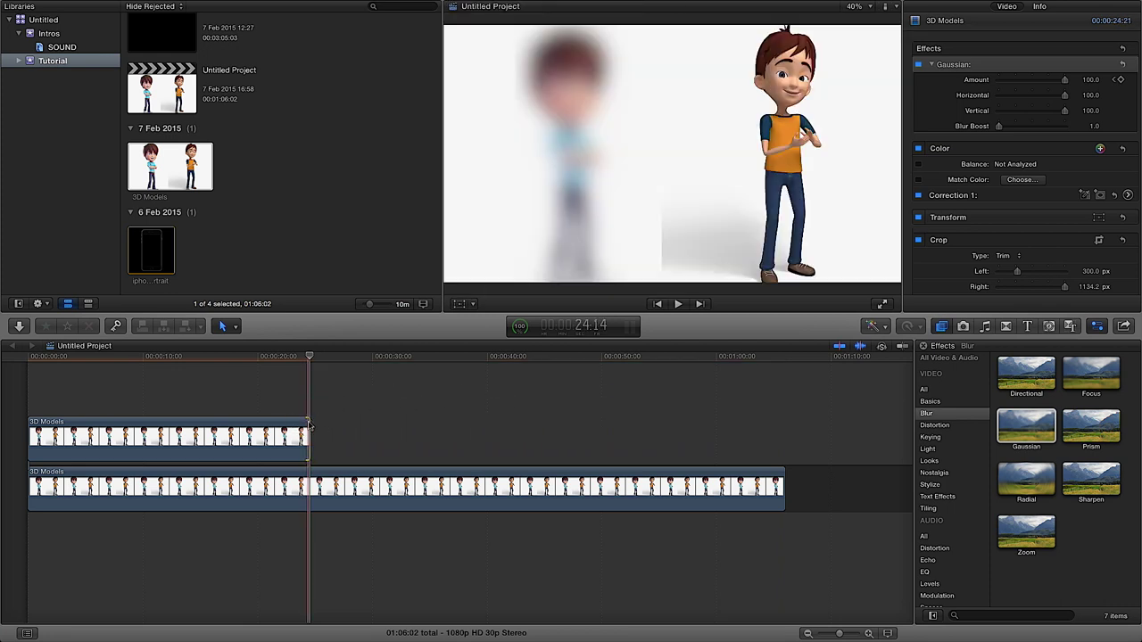
key("space")
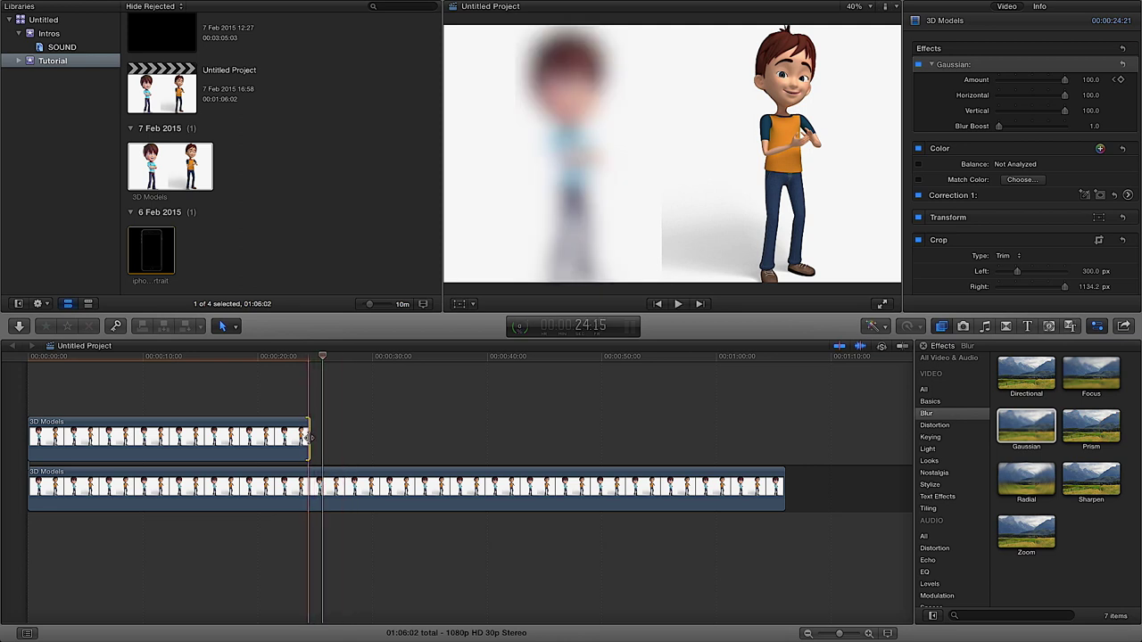
left_click_drag(309, 436, 782, 438)
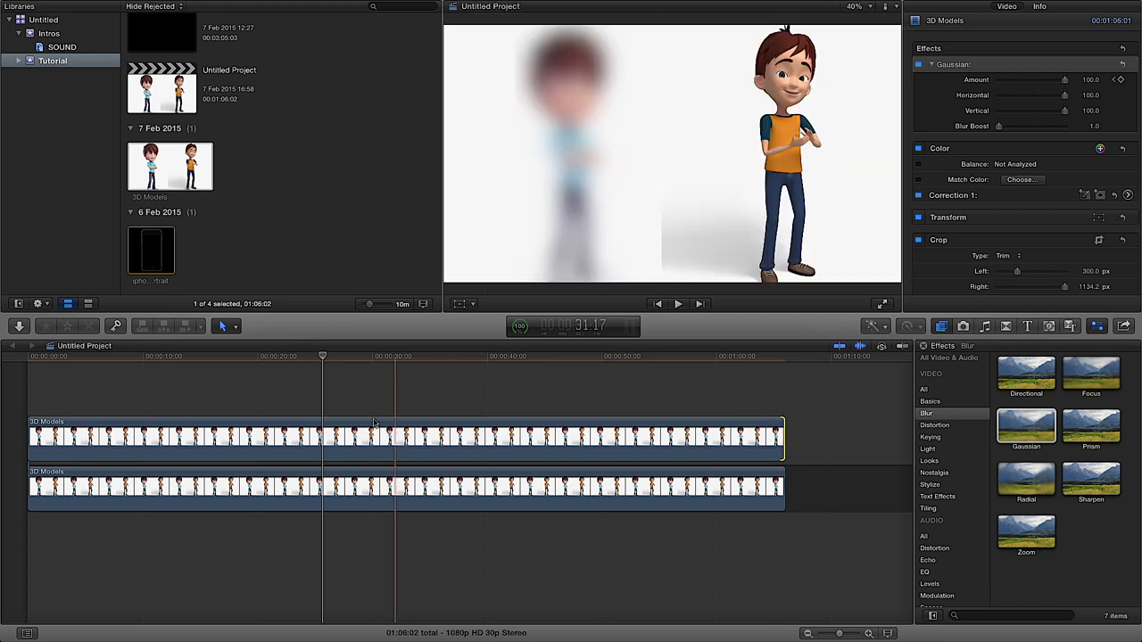
left_click(325, 435)
key("space")
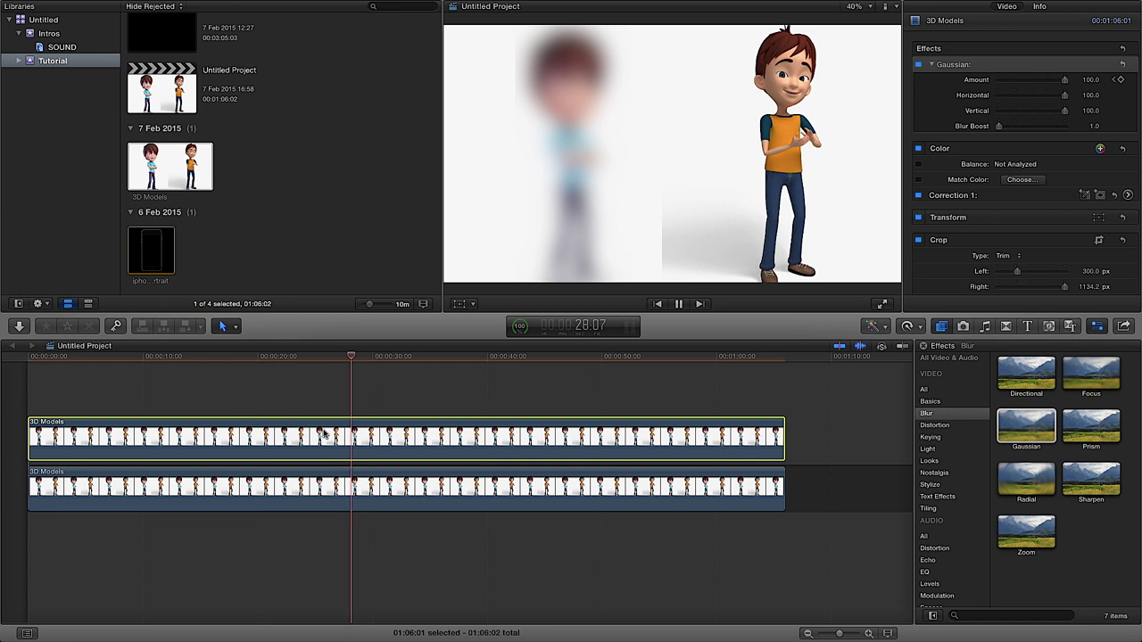
left_click(105, 356)
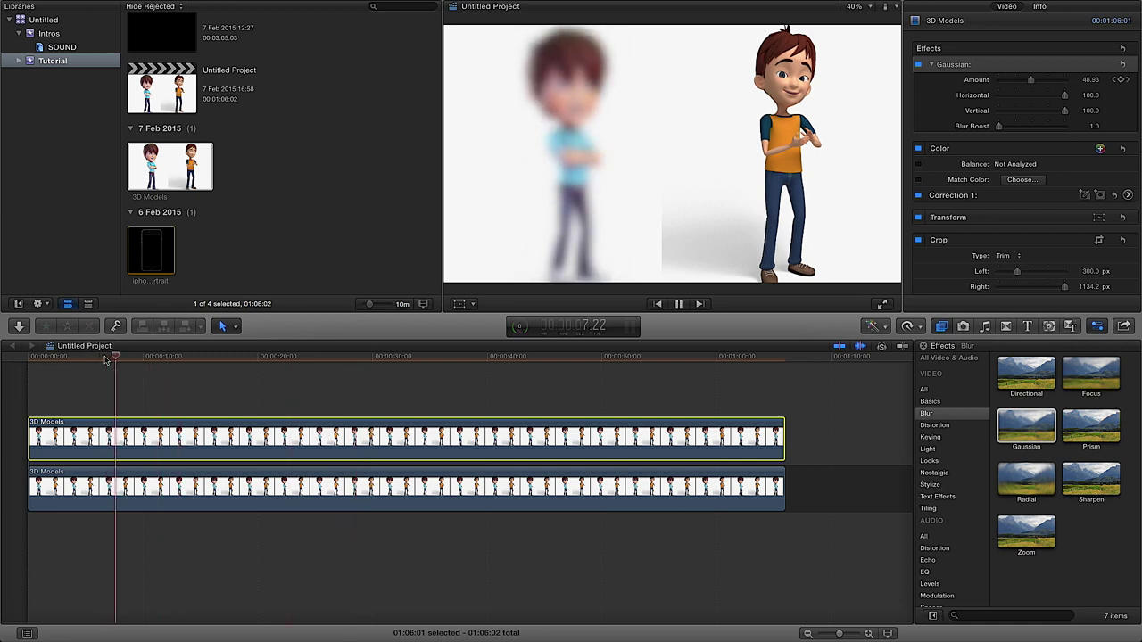